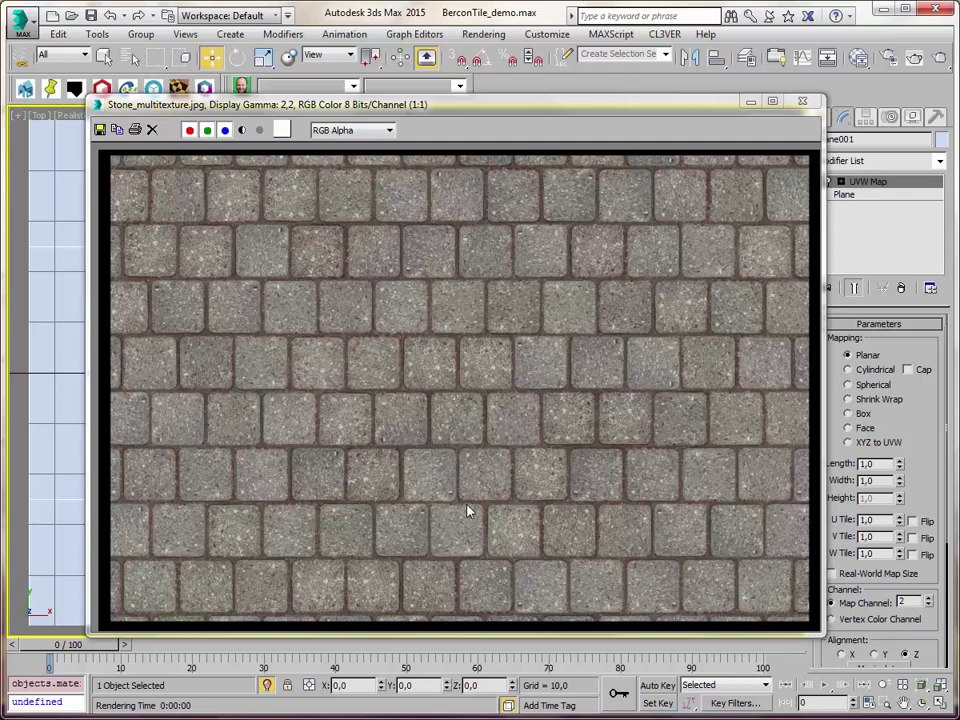
# Remove the UVW Map modifier from Plane001, open the Slate Material Editor and test-render the plane
pyautogui.click(802, 101)
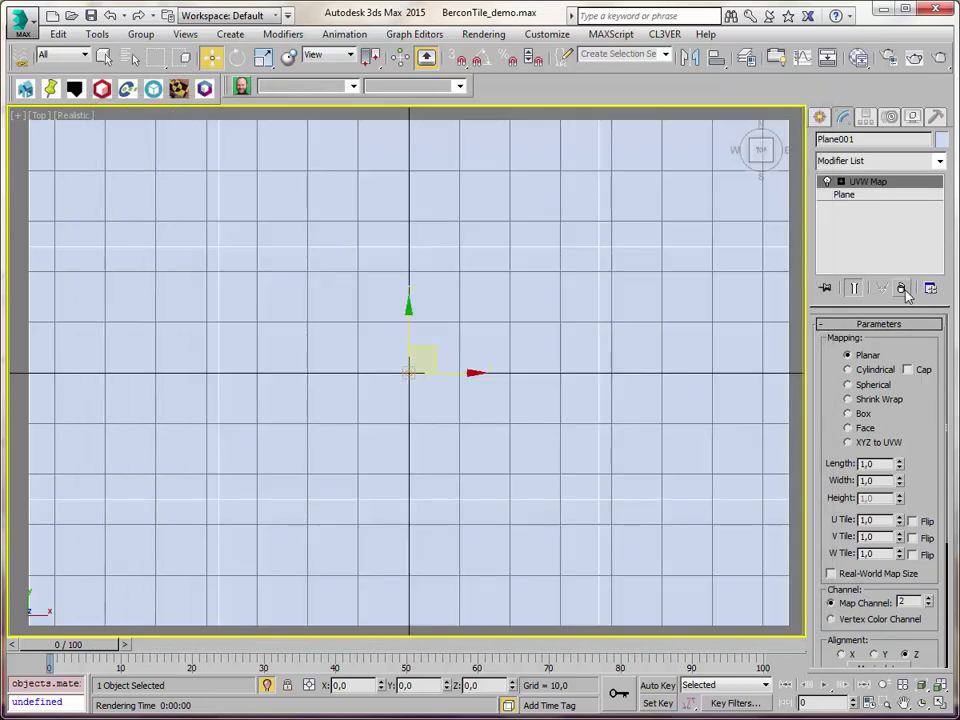
pyautogui.click(901, 289)
pyautogui.click(858, 57)
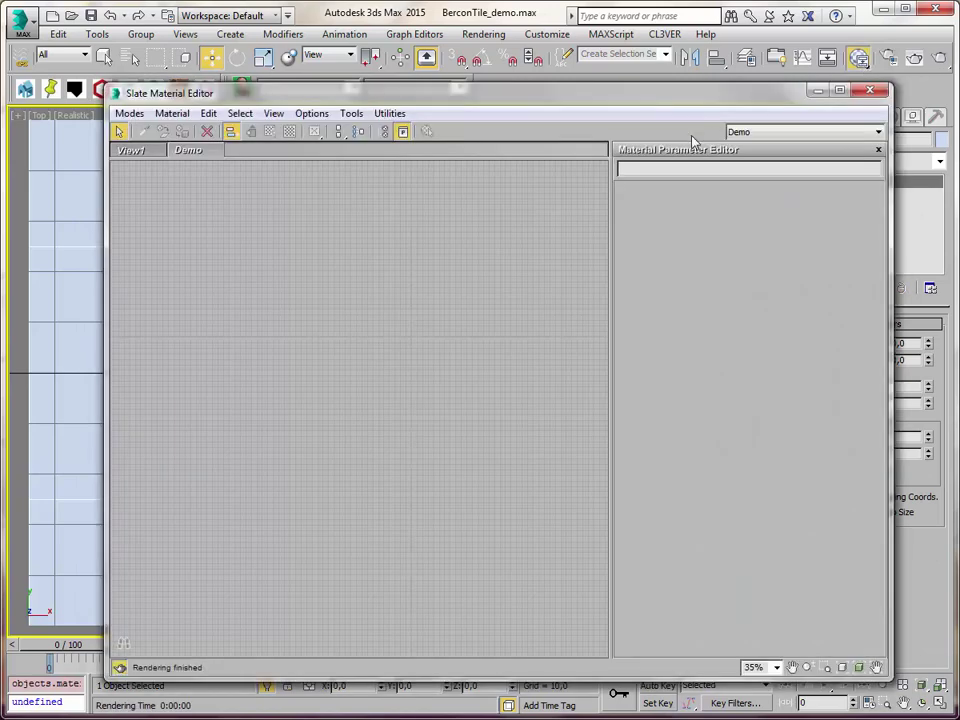
pyautogui.click(915, 57)
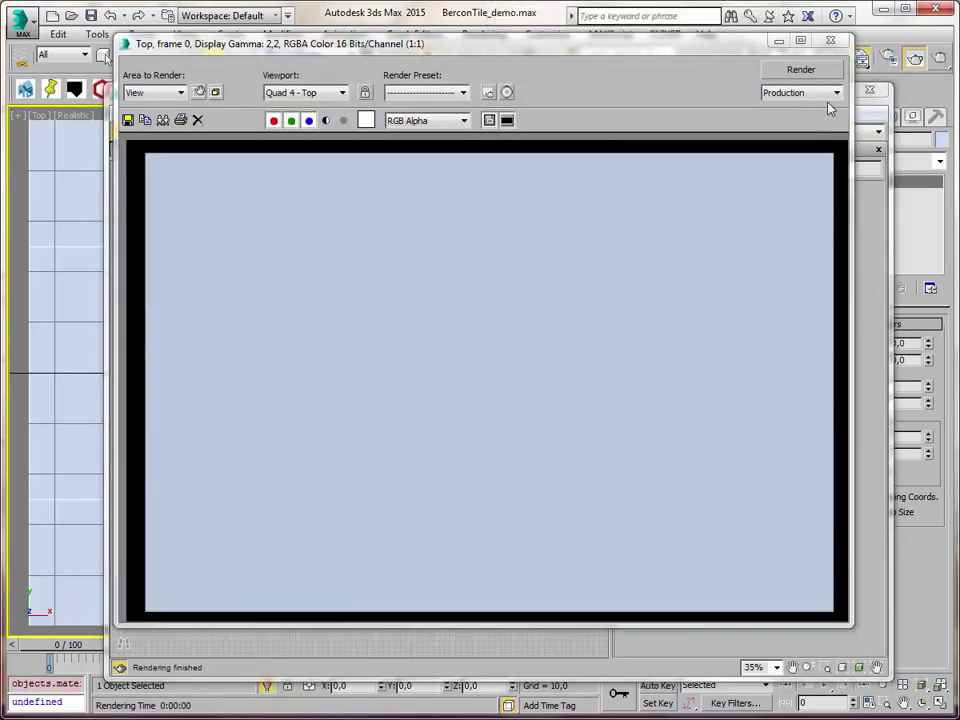
pyautogui.click(830, 40)
pyautogui.moveTo(794, 95); pyautogui.dragTo(659, 77)
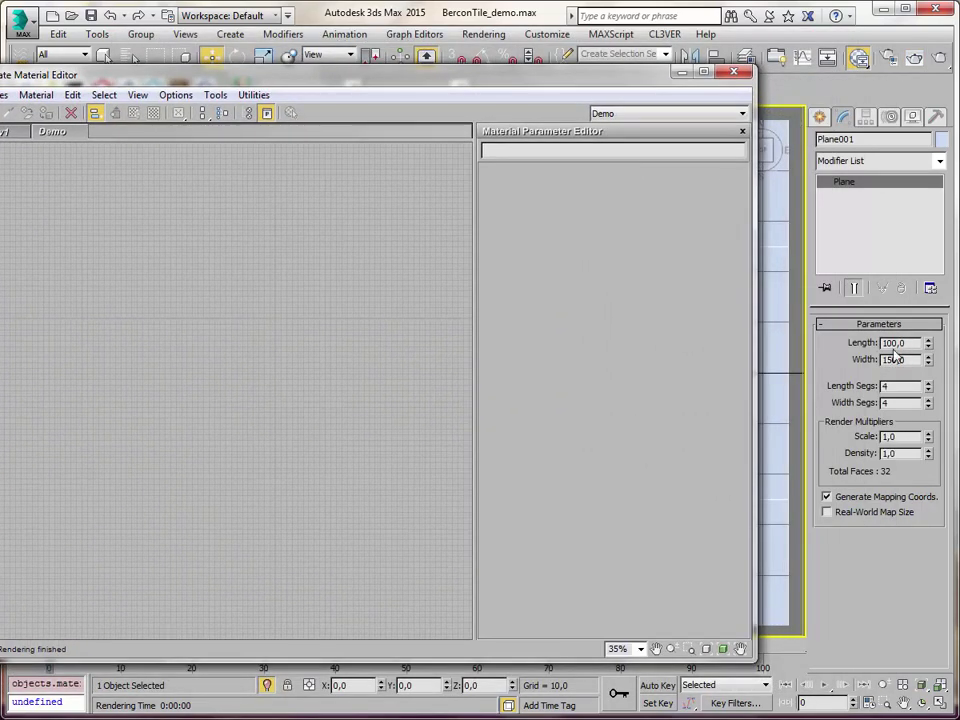
# Check Customize > Units Setup > System Unit Setup and cancel, leaving units at Centimeters
pyautogui.click(547, 34)
pyautogui.click(572, 246)
pyautogui.click(562, 240)
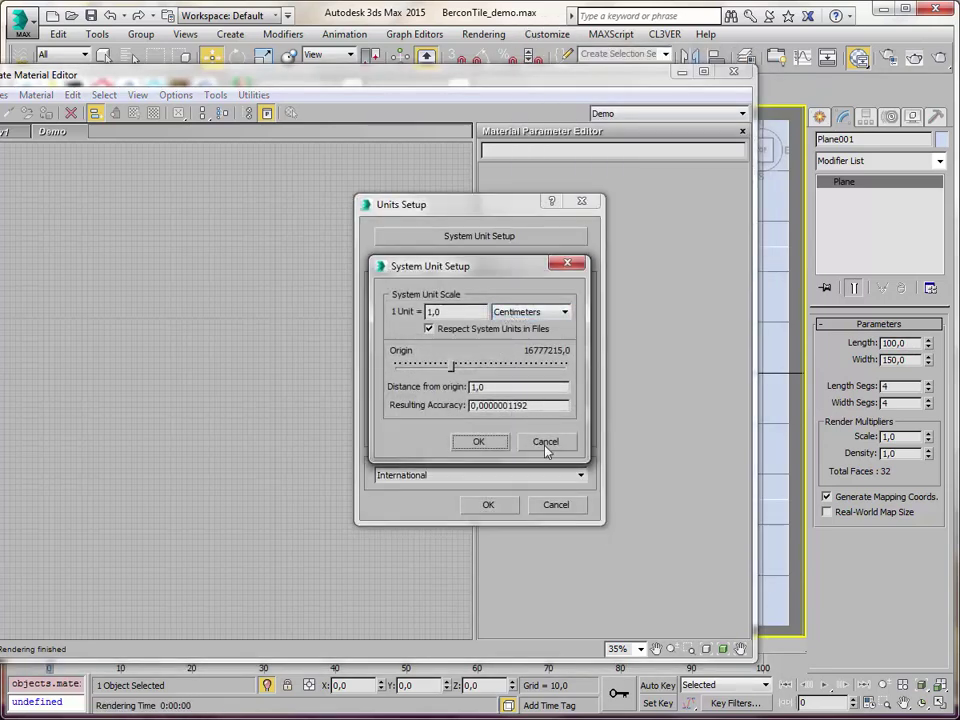
pyautogui.click(546, 441)
pyautogui.click(556, 506)
pyautogui.moveTo(483, 90); pyautogui.dragTo(606, 88)
# Add a Standard material to the Slate canvas and assign it to Plane001
pyautogui.rightClick(373, 274)
pyautogui.moveTo(420, 280)
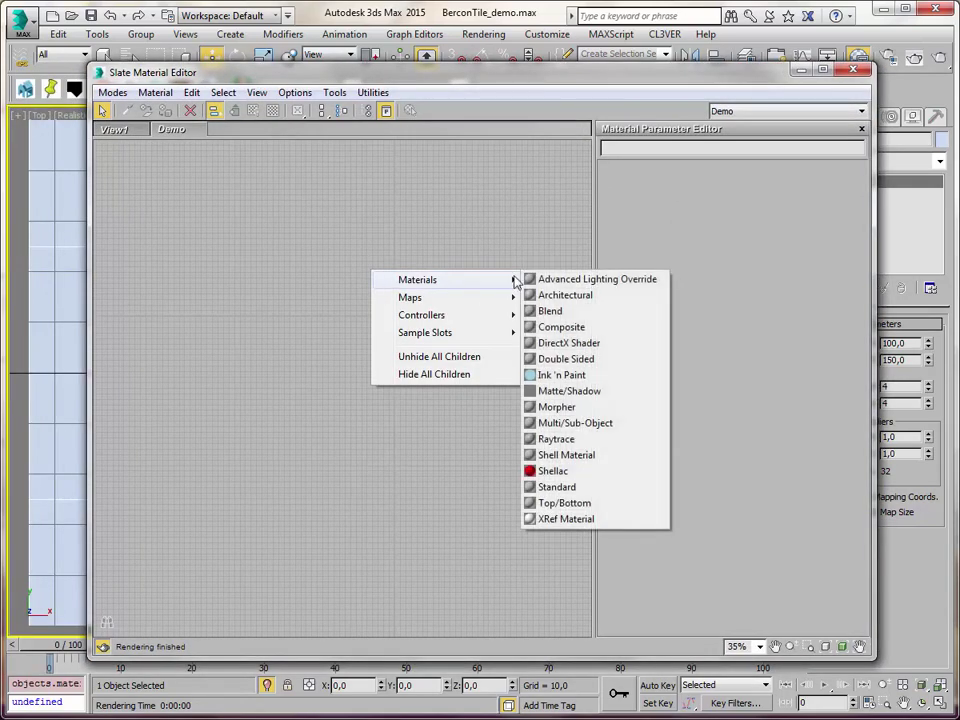
pyautogui.click(553, 486)
pyautogui.scroll(5, 396, 320)
pyautogui.moveTo(401, 274); pyautogui.dragTo(555, 344, button='middle')
pyautogui.moveTo(538, 340); pyautogui.dragTo(46, 441)
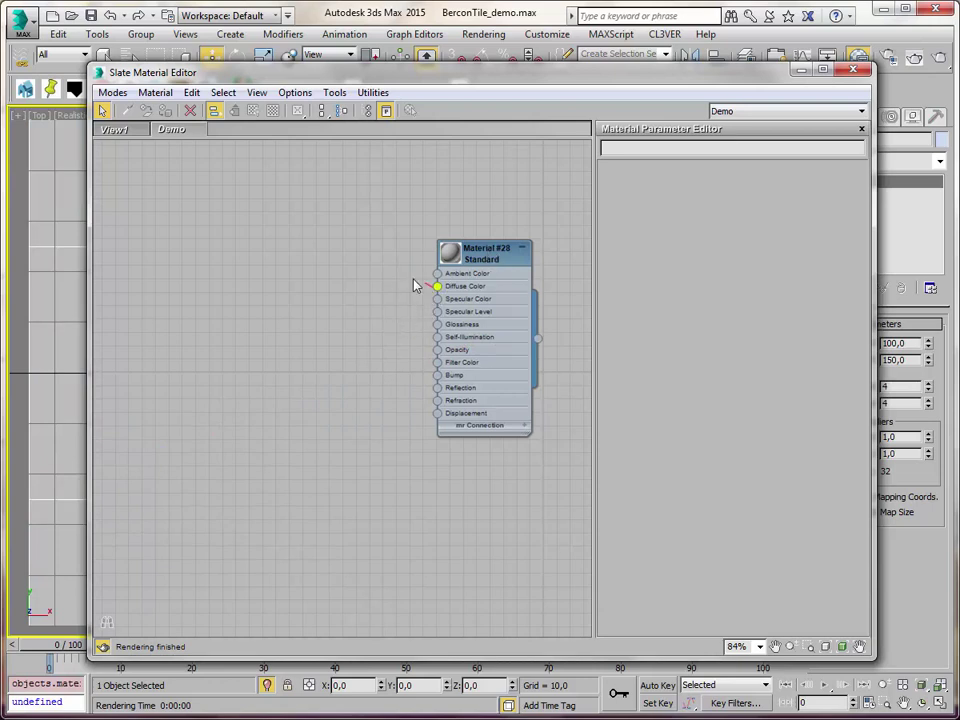
# Wire a BerconTile map into the material's Diffuse Color and show its parameters
pyautogui.moveTo(410, 285); pyautogui.dragTo(362, 276)
pyautogui.moveTo(405, 281)
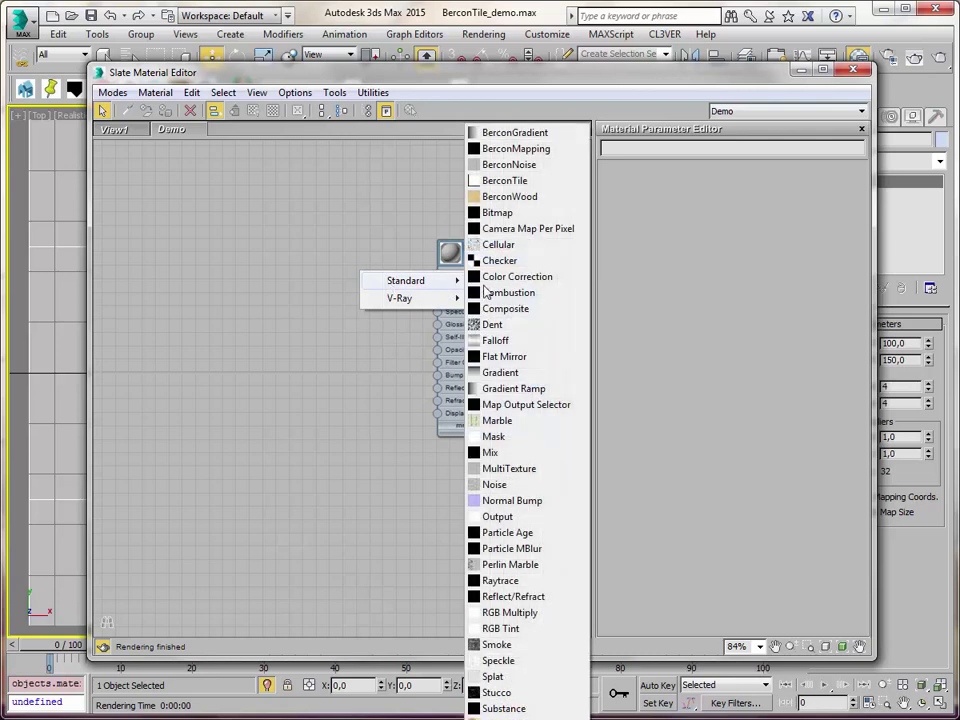
pyautogui.click(495, 180)
pyautogui.moveTo(375, 268); pyautogui.dragTo(303, 215)
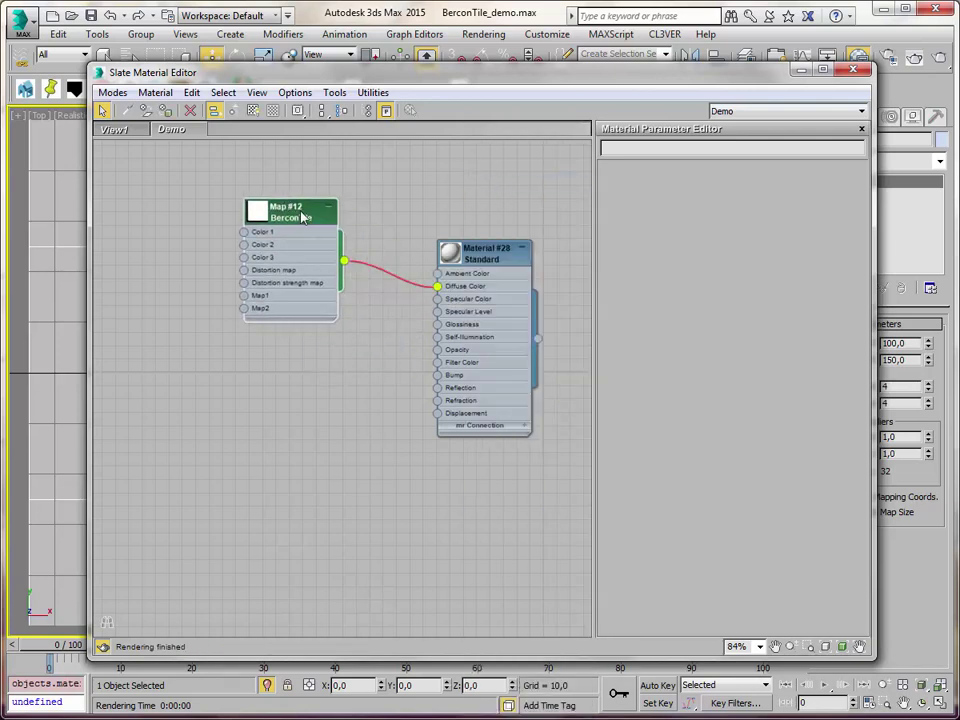
pyautogui.doubleClick(301, 216)
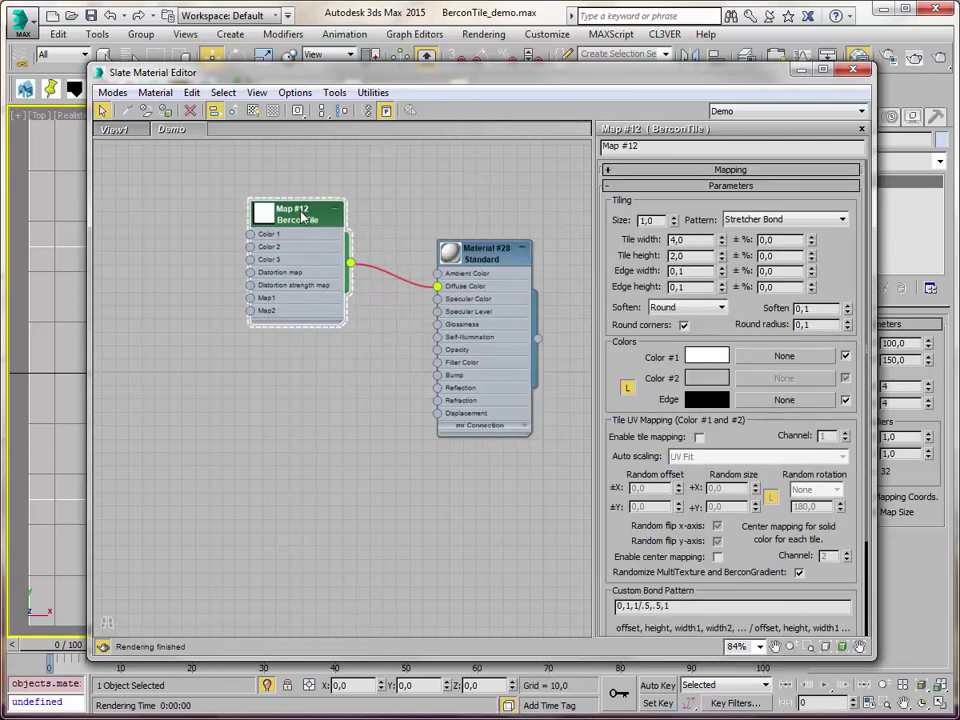
pyautogui.click(692, 170)
pyautogui.click(693, 171)
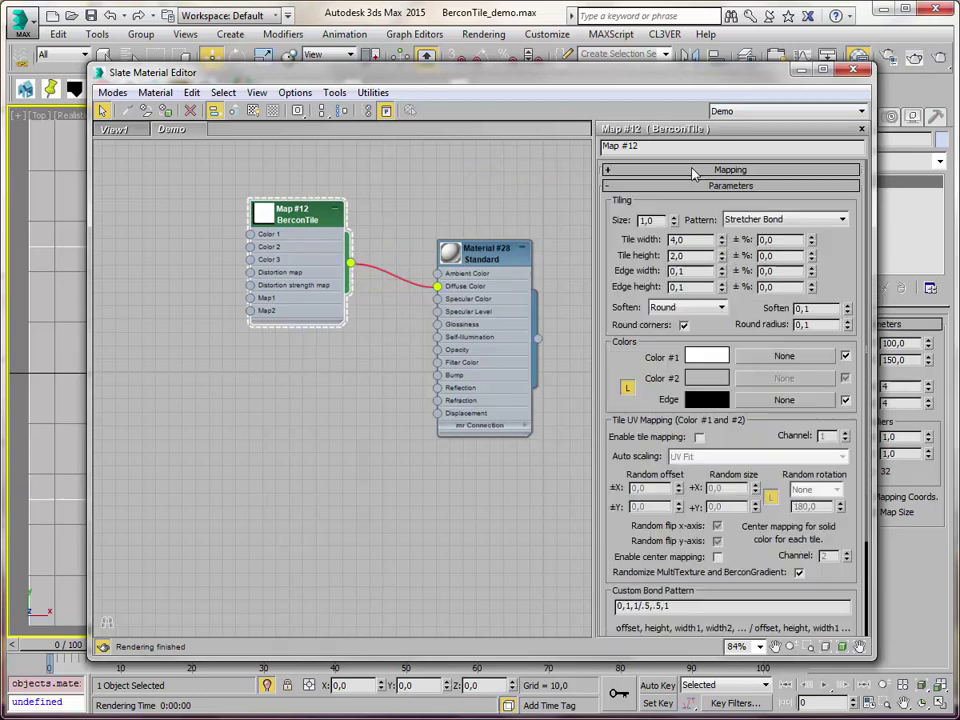
pyautogui.click(940, 60)
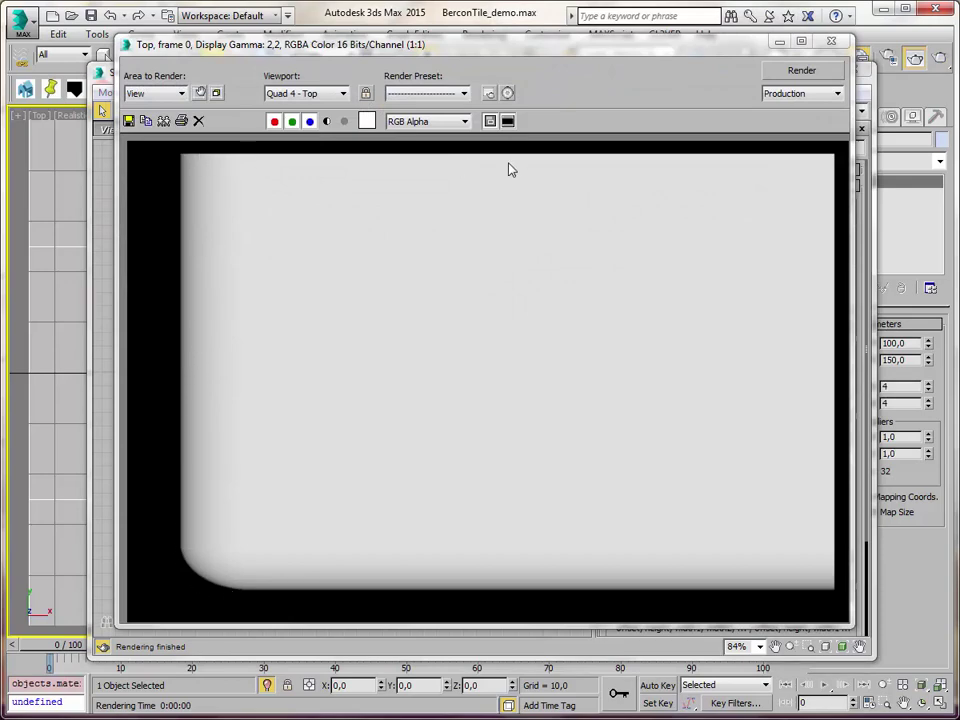
pyautogui.click(831, 43)
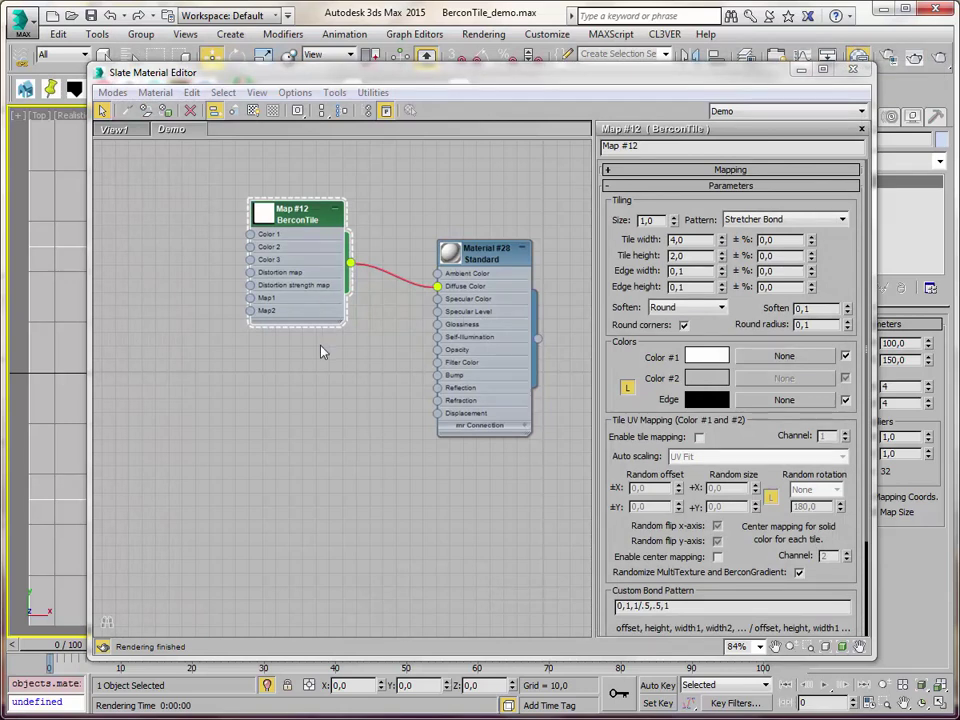
# Set the BerconTile Mapping Channel to 2
pyautogui.click(775, 170)
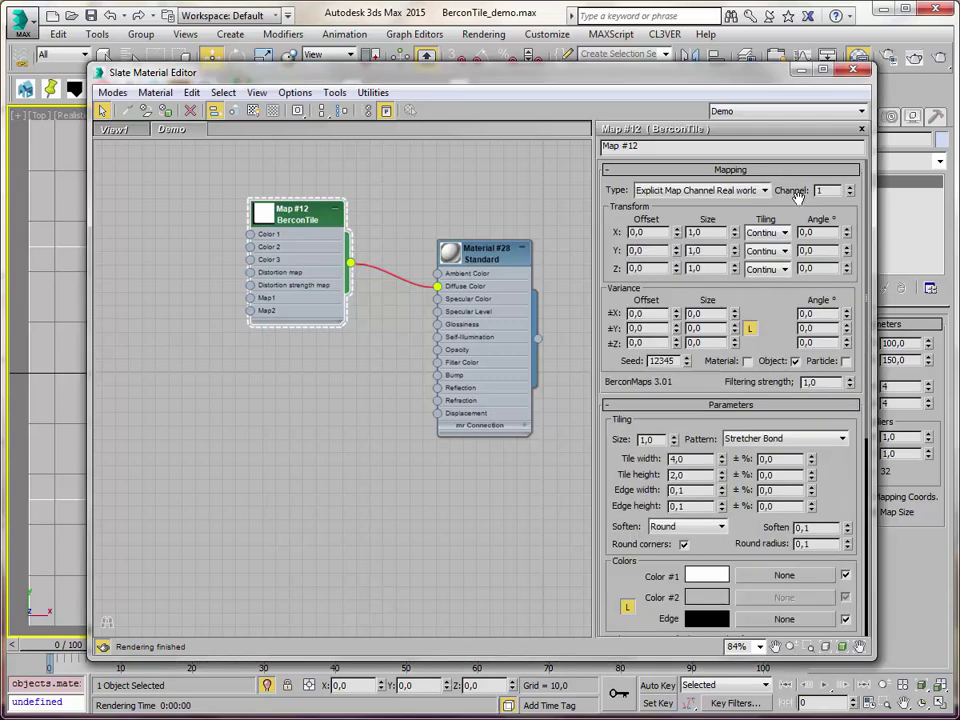
pyautogui.click(849, 186)
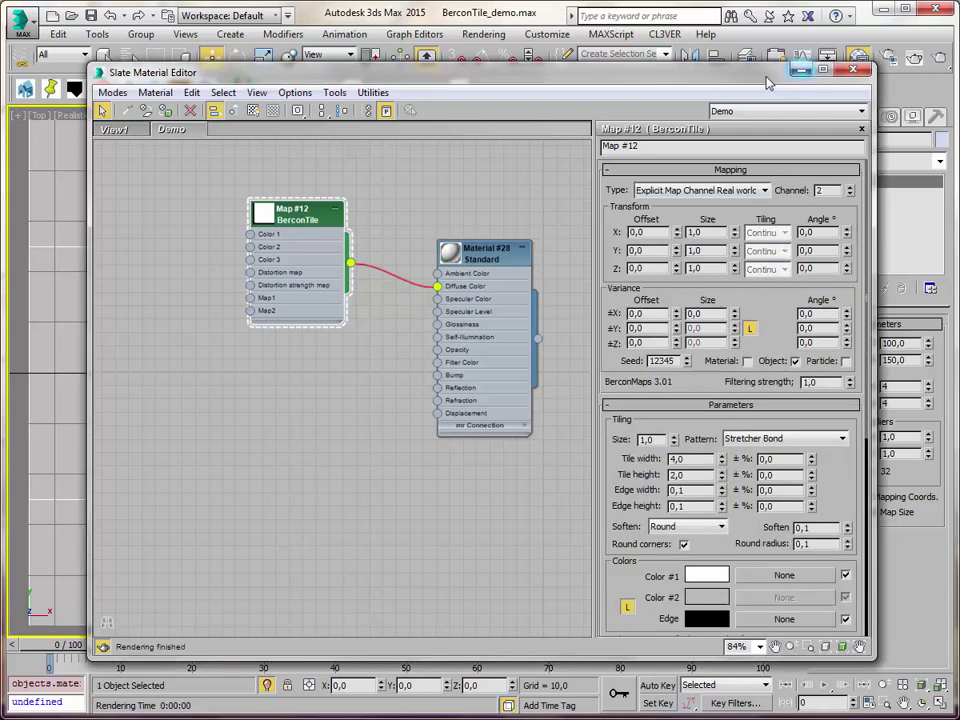
pyautogui.moveTo(763, 76); pyautogui.dragTo(653, 78)
# Add a UVW Map modifier to the plane on map channel 2 with Length and Width 1,0
pyautogui.click(908, 163)
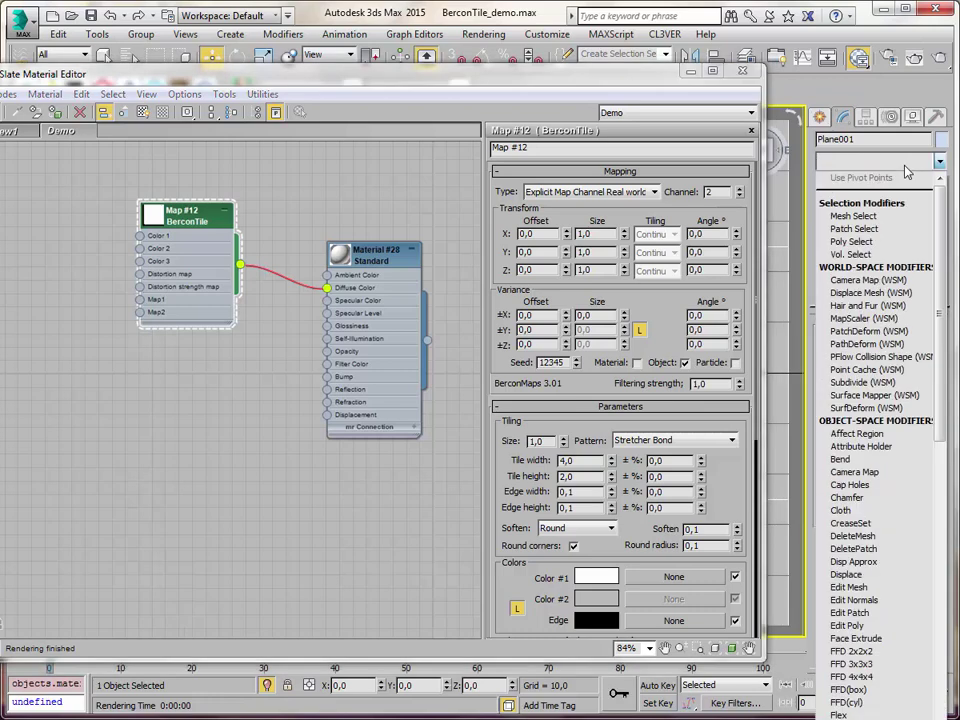
pyautogui.write('uvw')
pyautogui.press('Return')
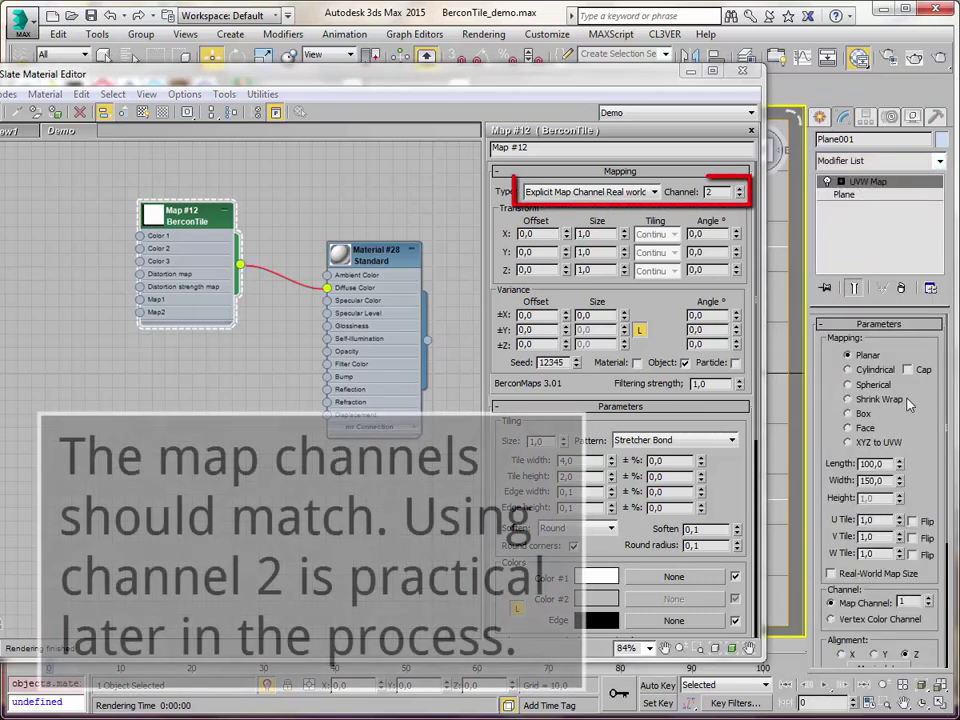
pyautogui.click(929, 598)
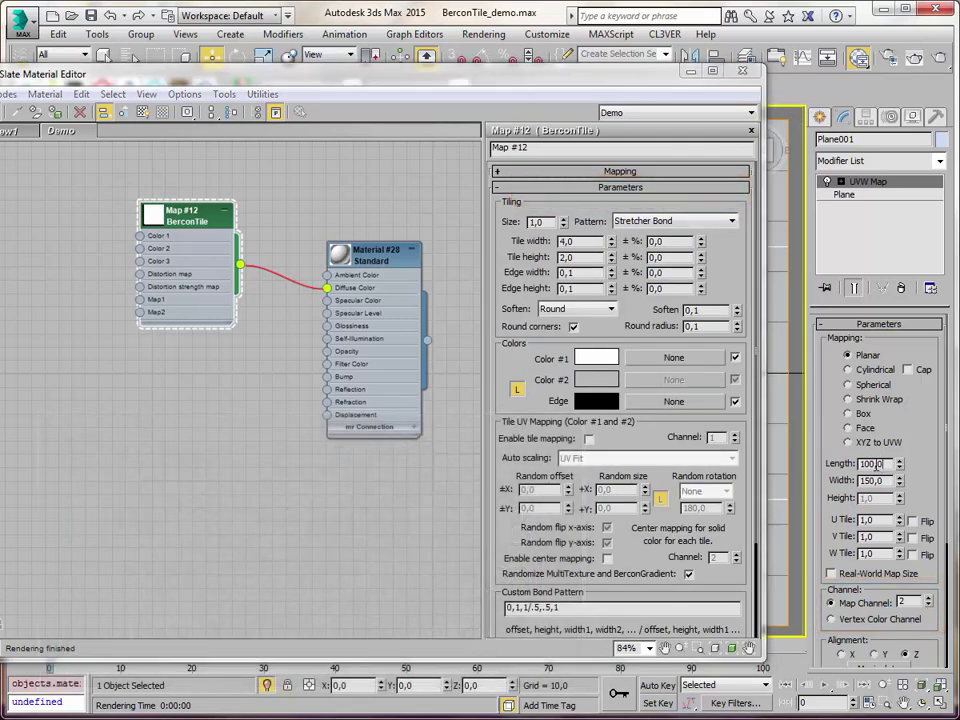
pyautogui.doubleClick(870, 464)
pyautogui.write('1')
pyautogui.press('Tab')
pyautogui.write('1')
pyautogui.press('Return')
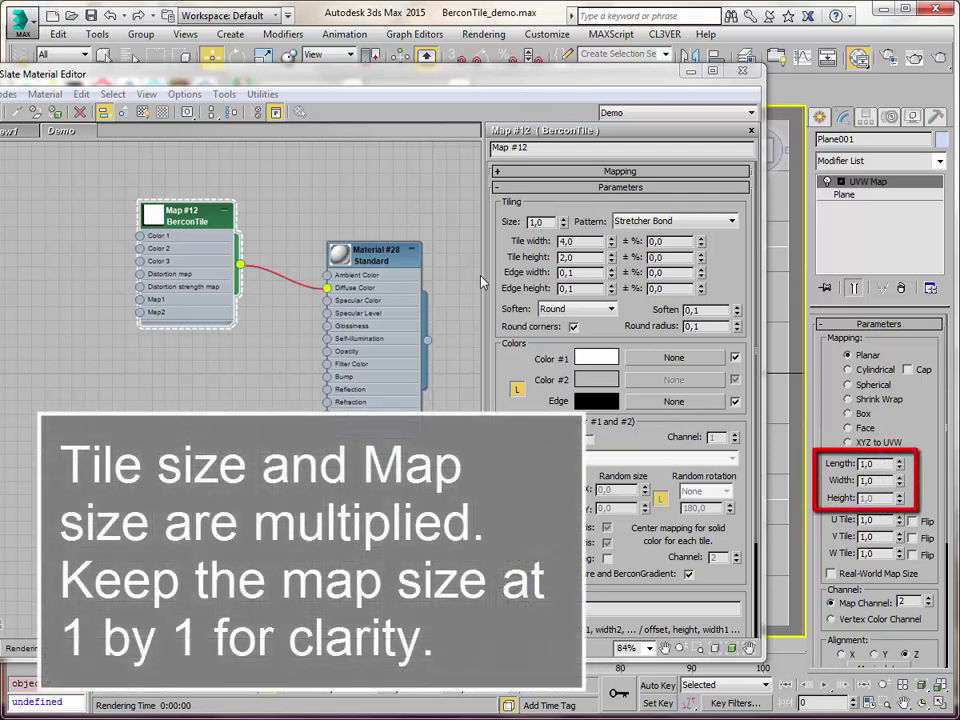
pyautogui.doubleClick(565, 242)
pyautogui.click(569, 257)
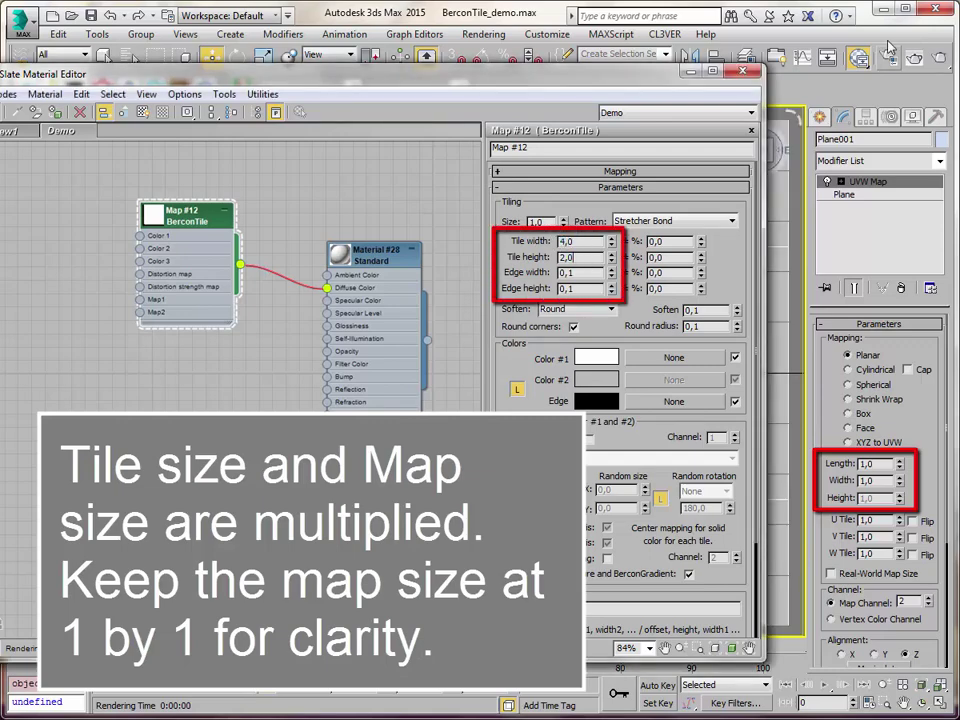
# Test-render the new mapping, then set BerconTile Tile width and Tile height to 15
pyautogui.click(942, 59)
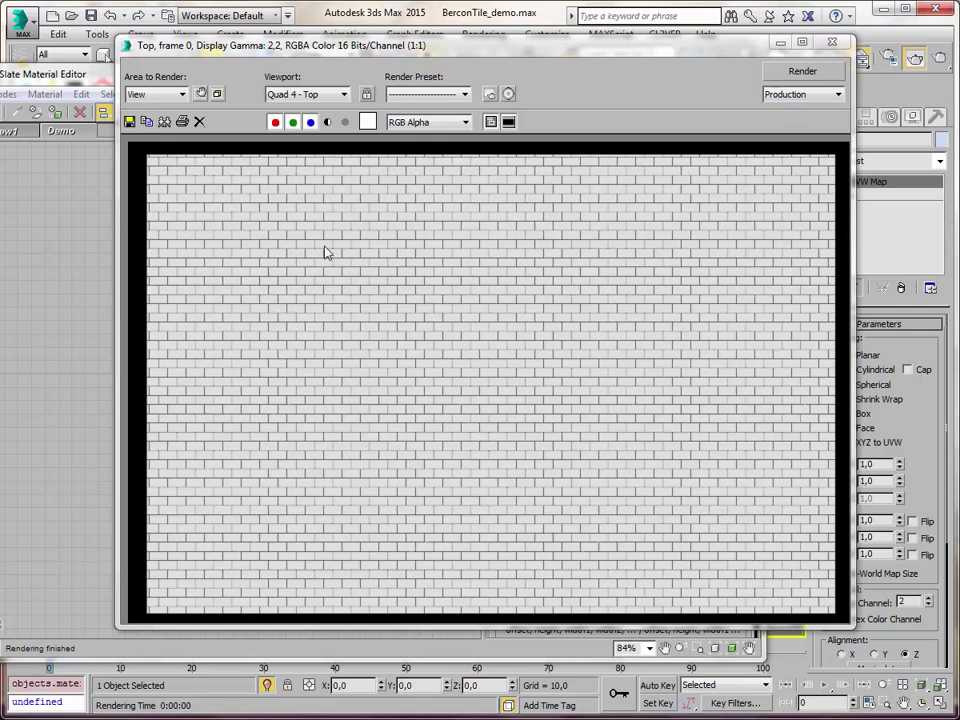
pyautogui.click(831, 42)
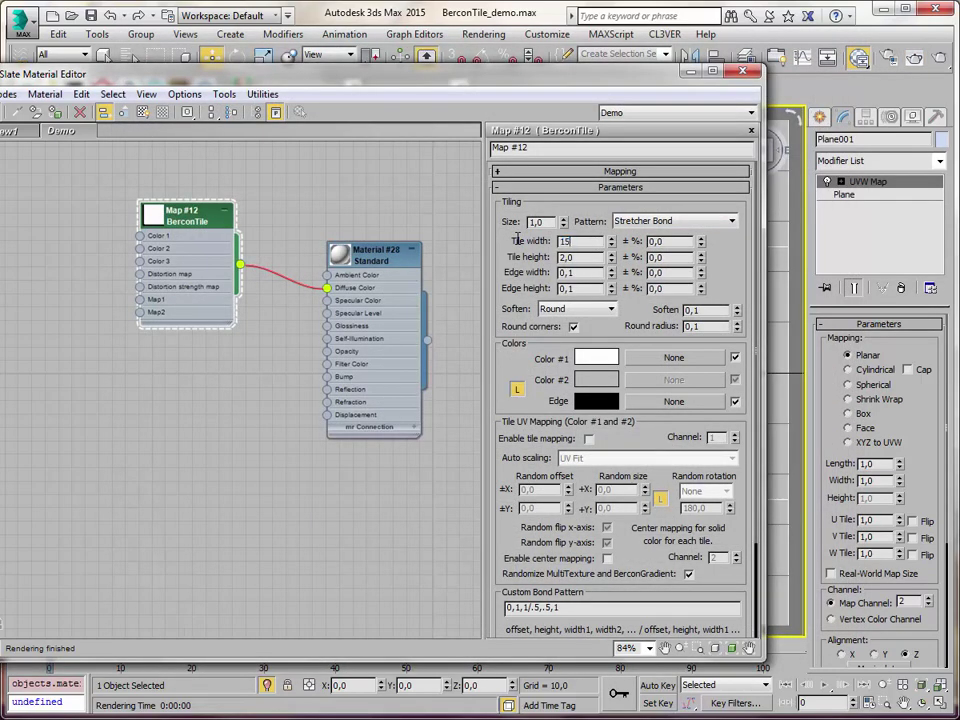
pyautogui.write('15')
pyautogui.press('Tab')
pyautogui.write('15')
pyautogui.press('Tab')
# Set the tile Edge width to 0,5 and test-render the larger tiles
pyautogui.write(',5')
pyautogui.press('Tab')
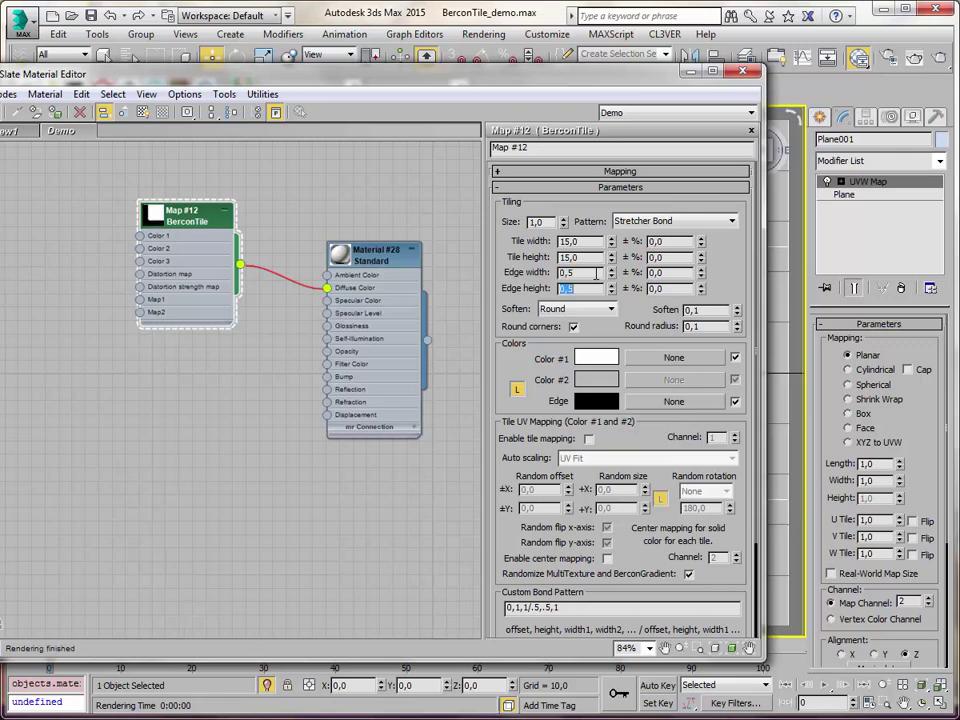
pyautogui.click(702, 55)
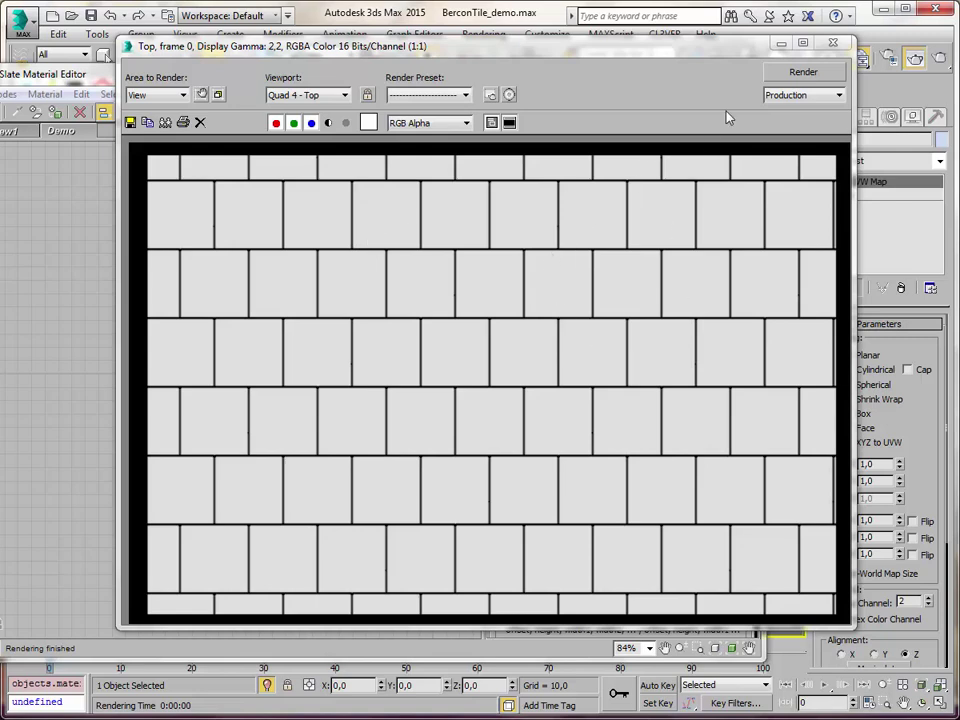
pyautogui.click(831, 44)
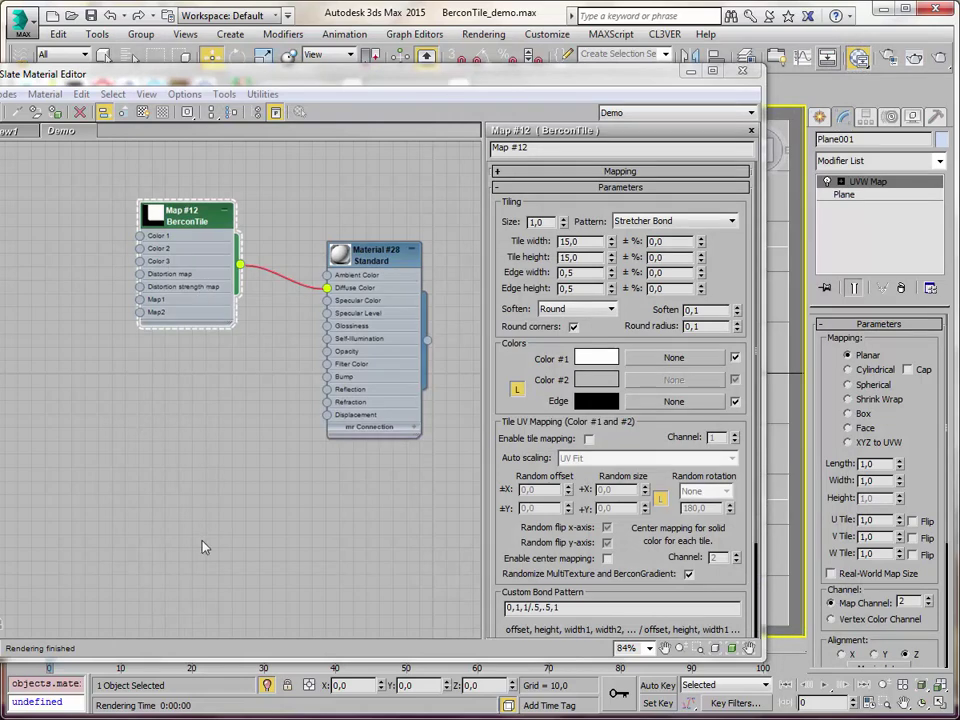
# Bring Stone_001.jpg from Explorer in as a bitmap feeding BerconTile Color 1, then render
pyautogui.hotkey('alt', 'Tab')
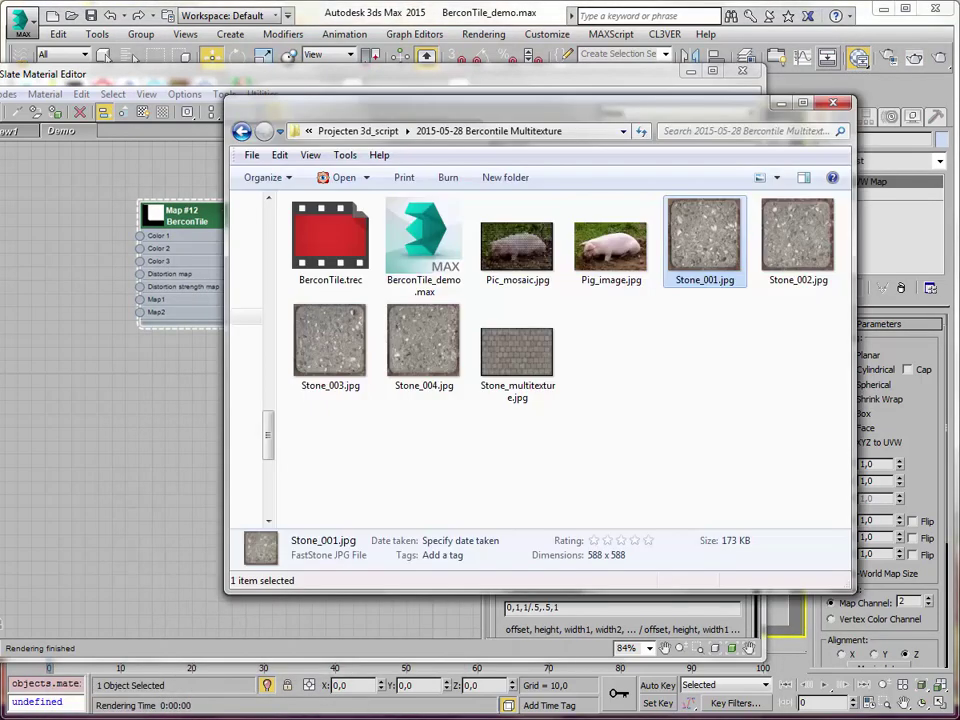
pyautogui.click(792, 242)
pyautogui.click(704, 240)
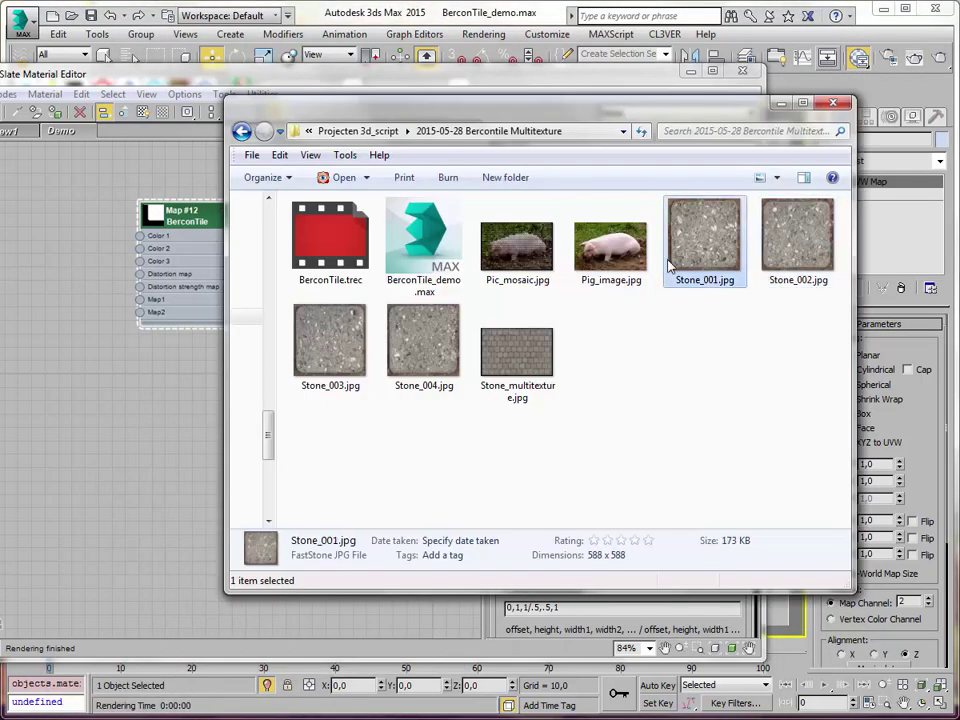
pyautogui.click(330, 342)
pyautogui.moveTo(705, 235); pyautogui.dragTo(140, 236)
pyautogui.click(170, 105)
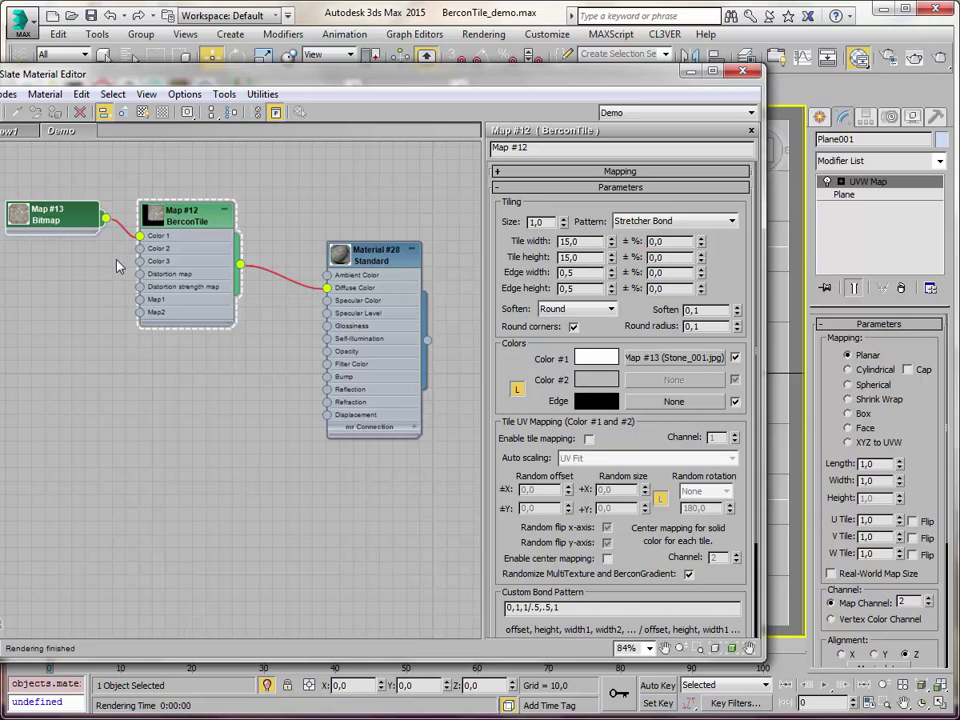
pyautogui.moveTo(75, 216); pyautogui.dragTo(62, 243)
pyautogui.click(914, 57)
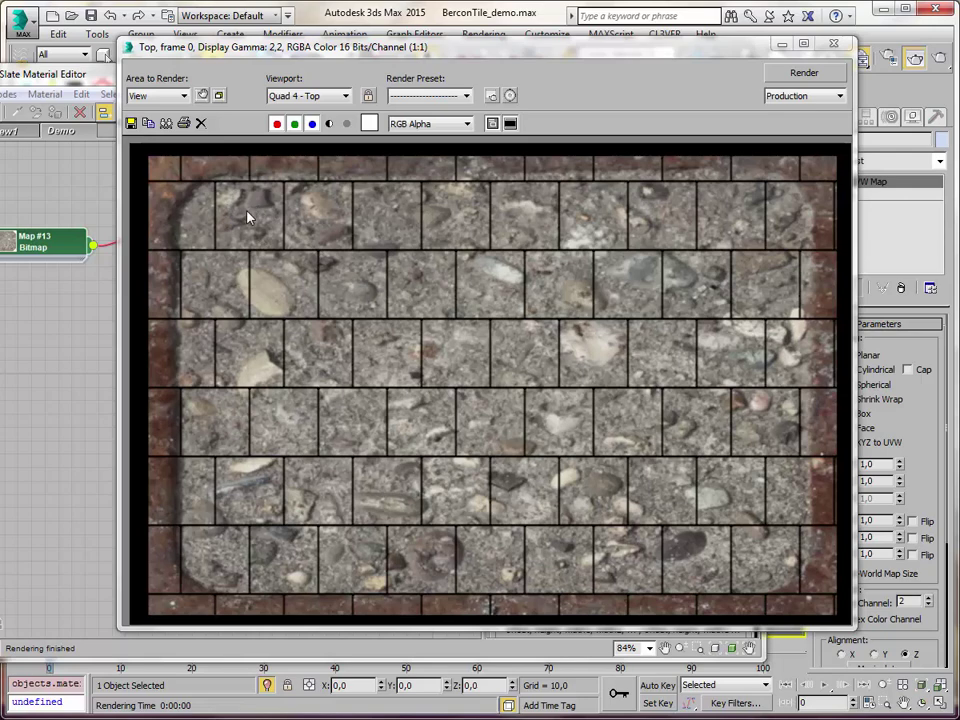
# Enable BerconTile tile mapping, check the Map #13 bitmap's channel, and render the tiled stones
pyautogui.click(833, 43)
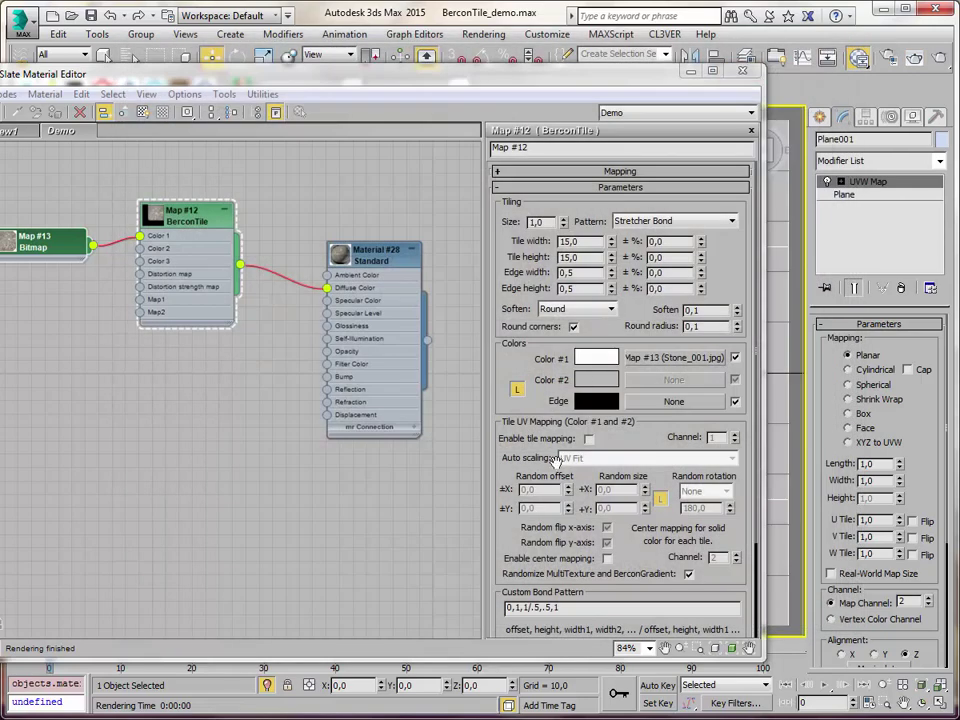
pyautogui.click(184, 240)
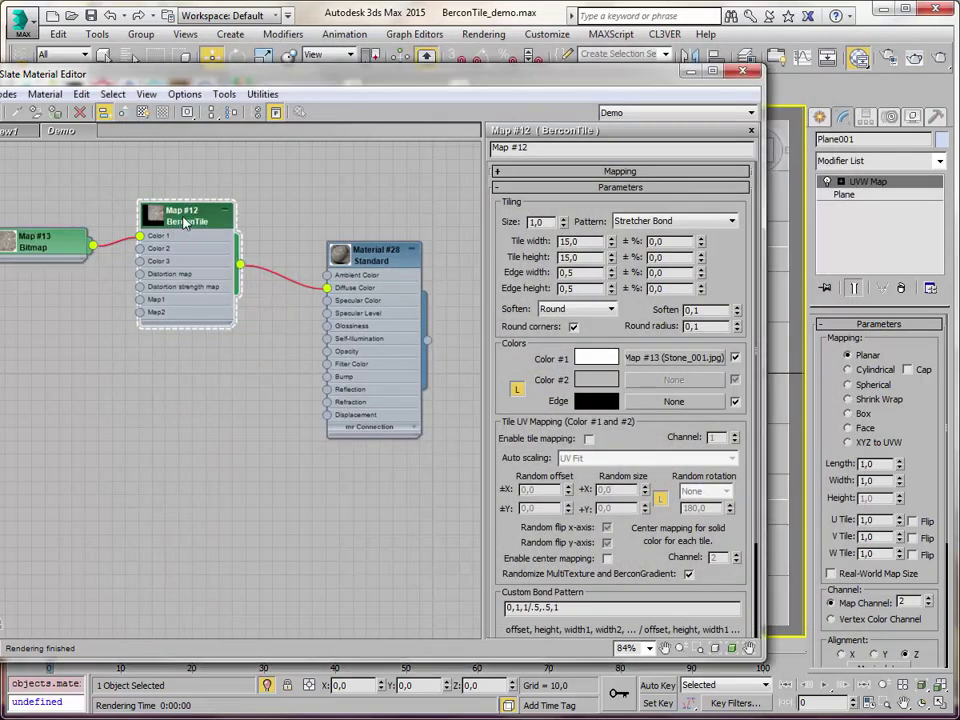
pyautogui.click(589, 439)
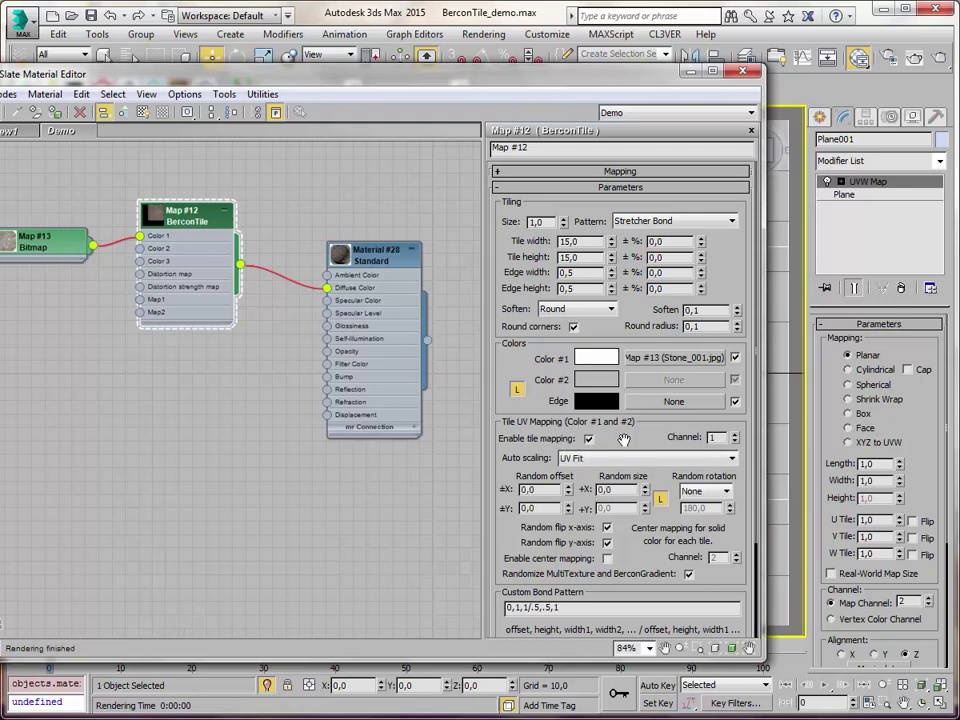
pyautogui.scroll(-3, 624, 440)
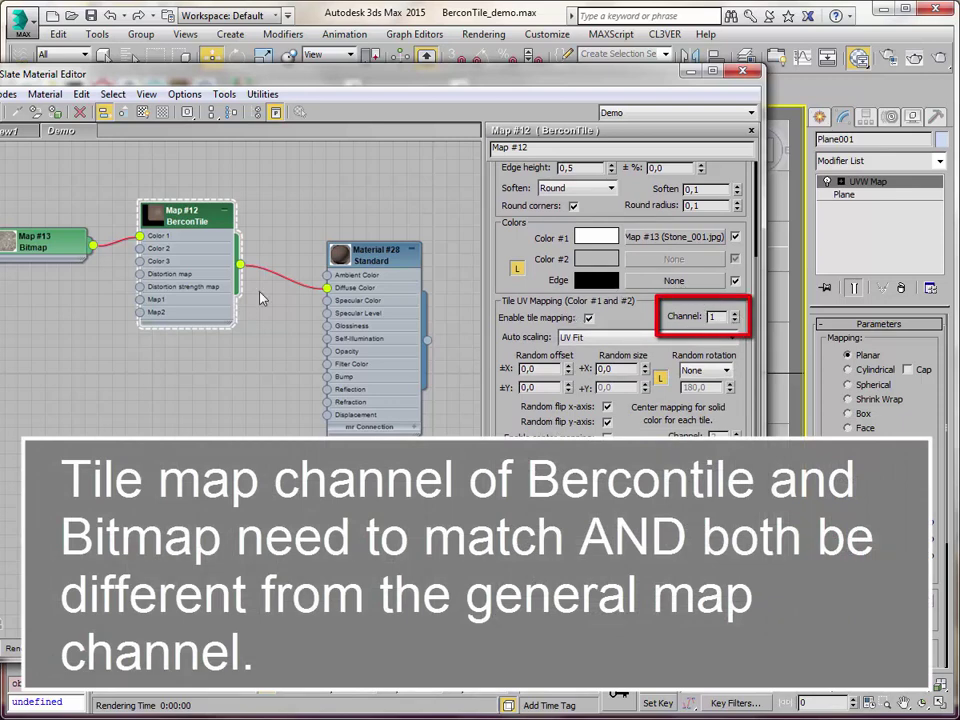
pyautogui.click(38, 242)
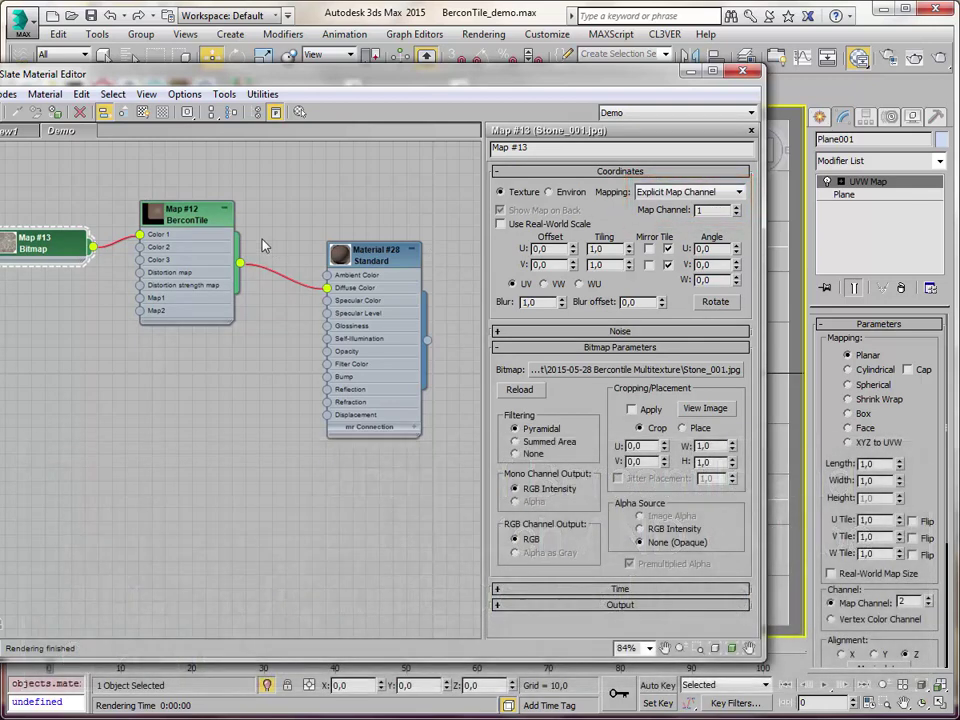
pyautogui.doubleClick(205, 220)
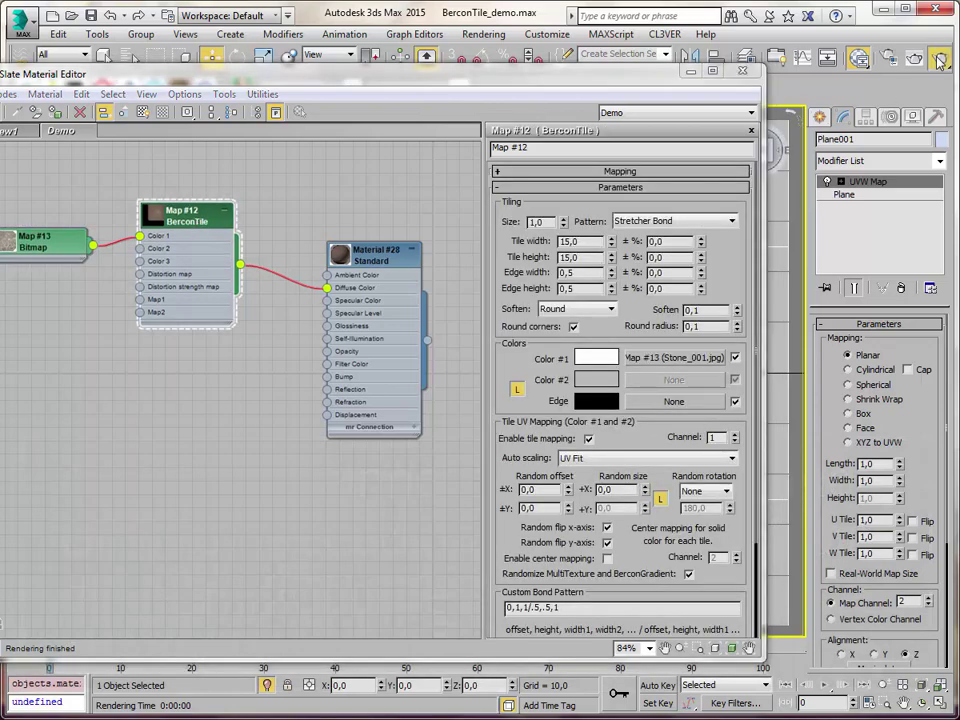
pyautogui.click(940, 58)
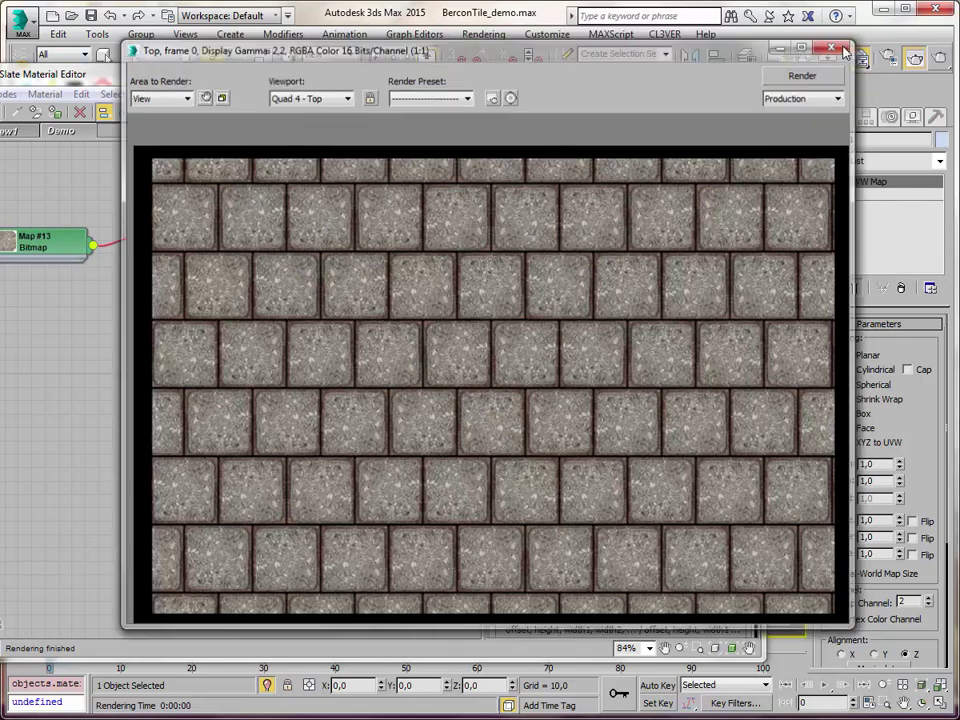
pyautogui.click(834, 44)
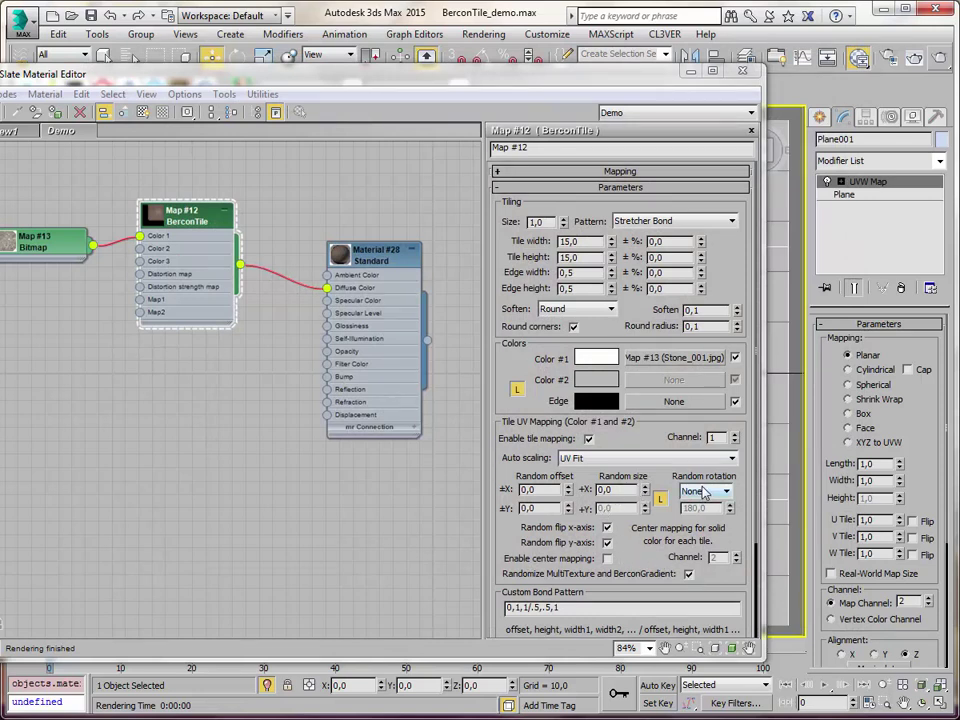
# Turn off Randomize MultiTexture and BerconGradient, set Random rotation to 90 Degrees, and render
pyautogui.click(688, 575)
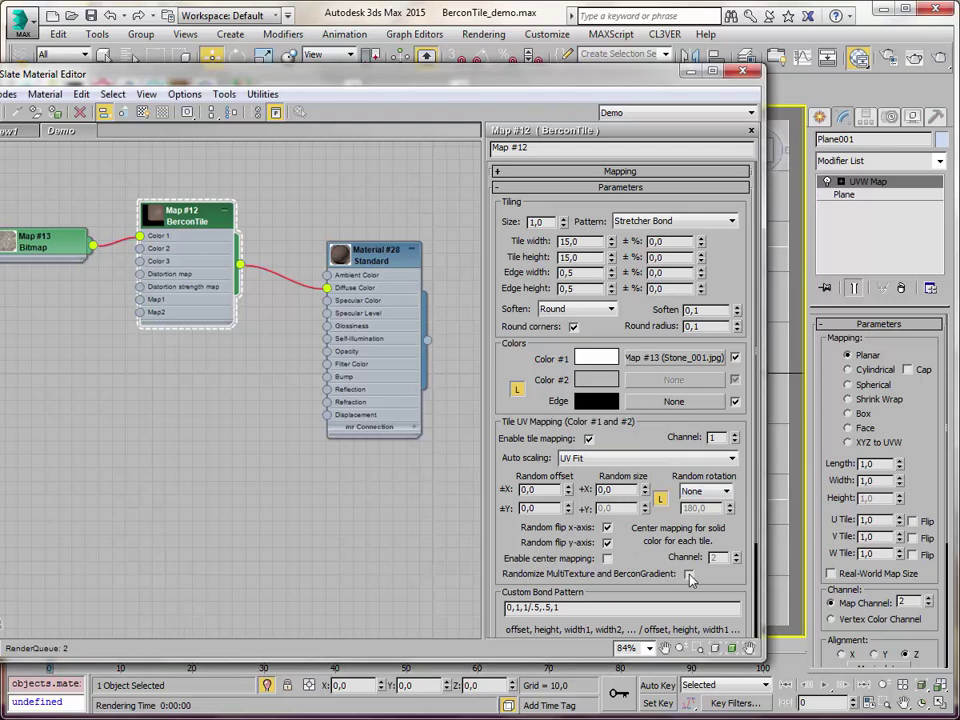
pyautogui.click(705, 491)
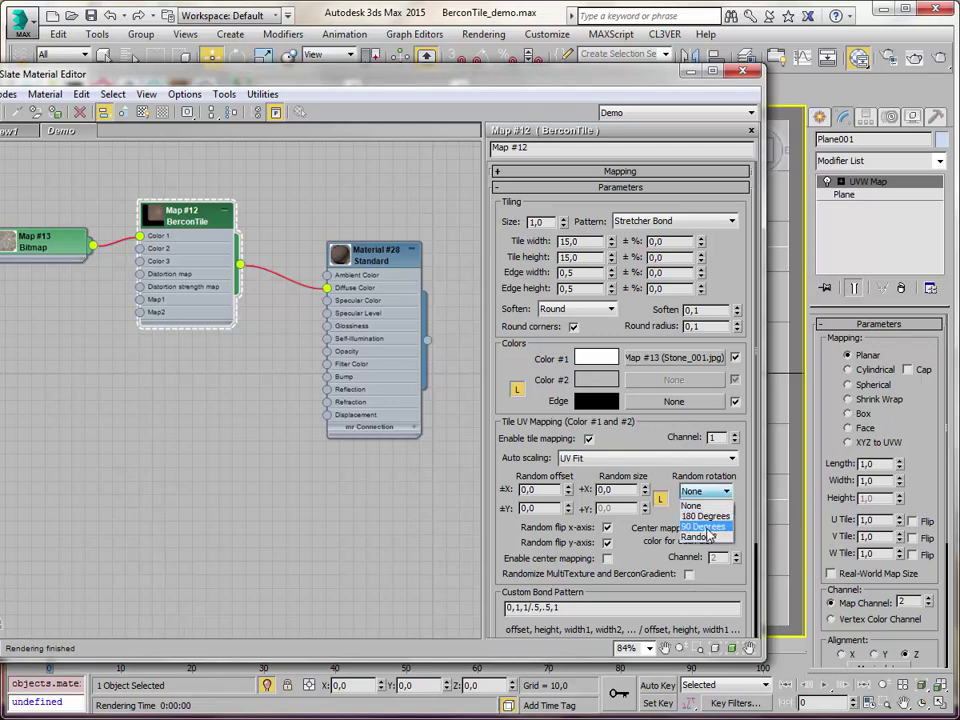
pyautogui.click(706, 527)
pyautogui.scroll(-2, 736, 130)
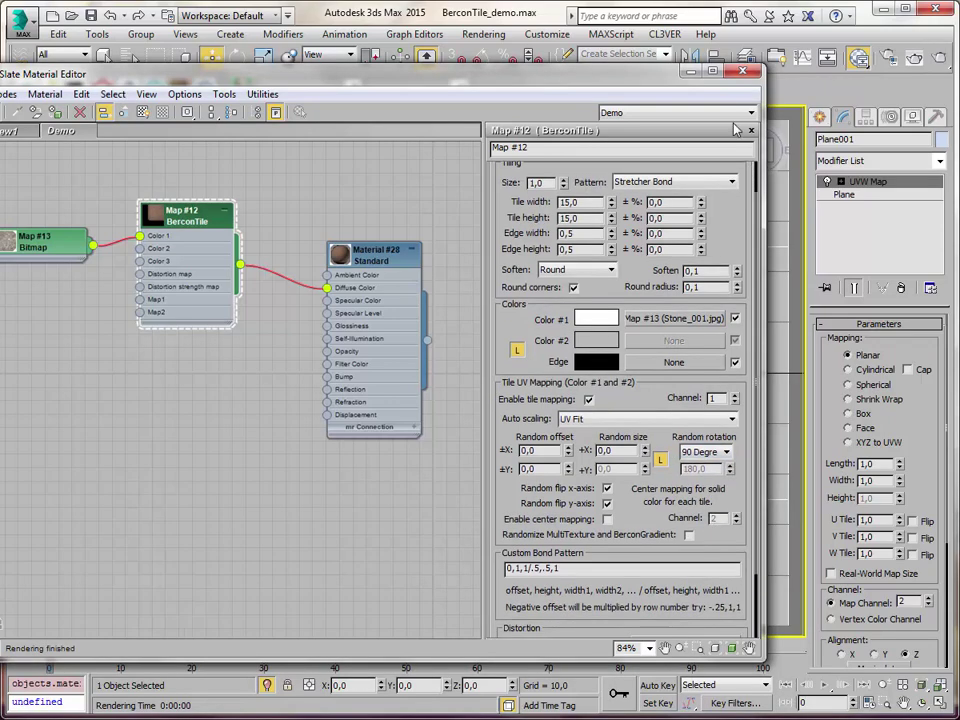
pyautogui.hotkey('shift', 'q')
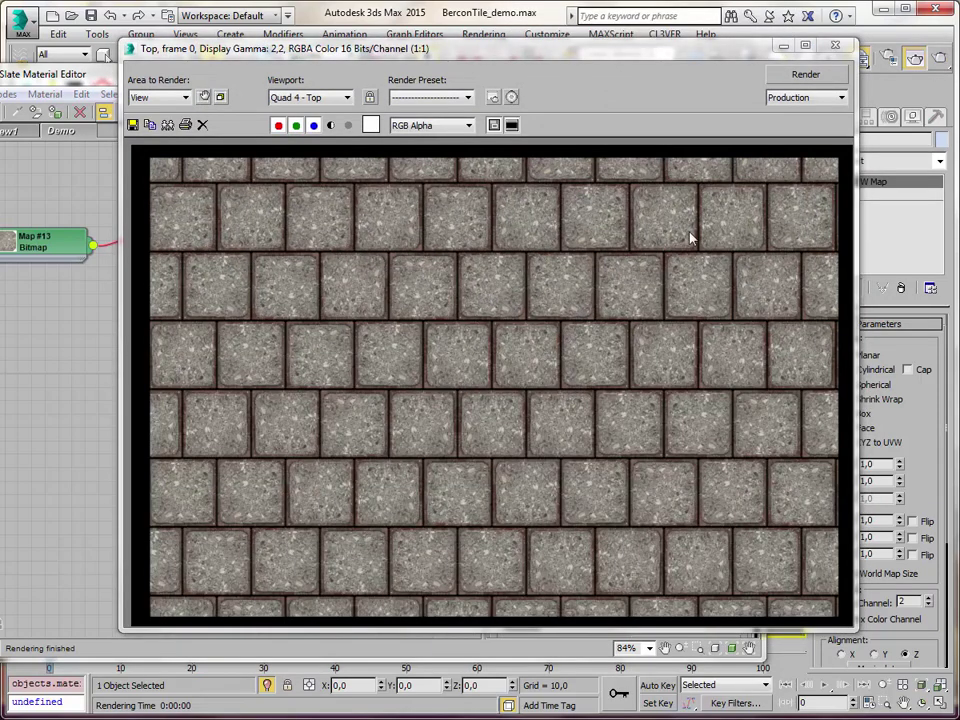
pyautogui.click(835, 45)
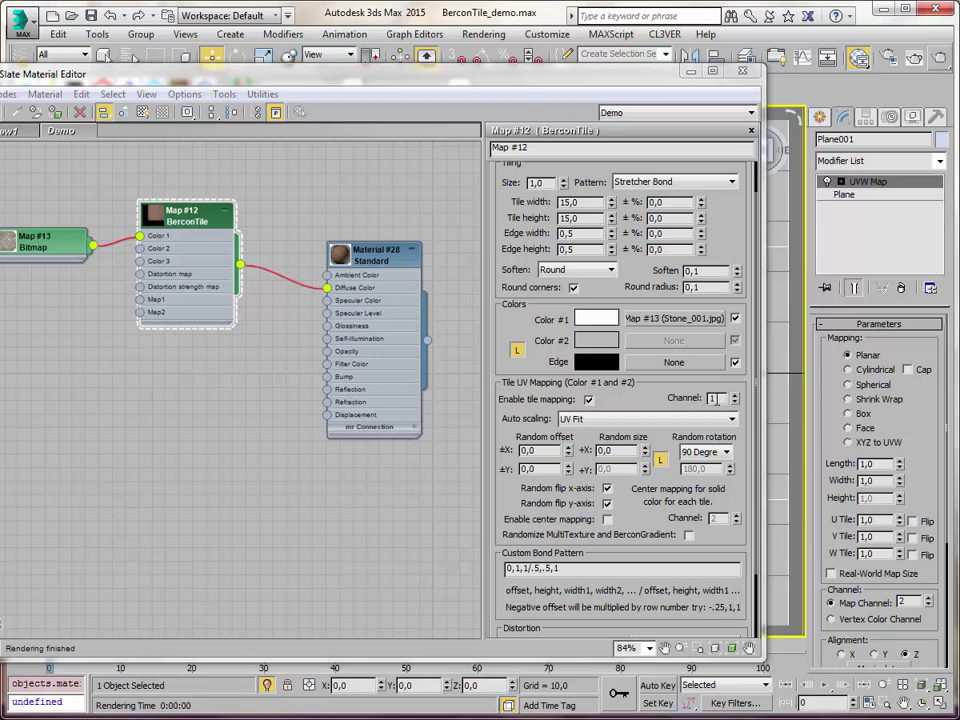
pyautogui.doubleClick(40, 255)
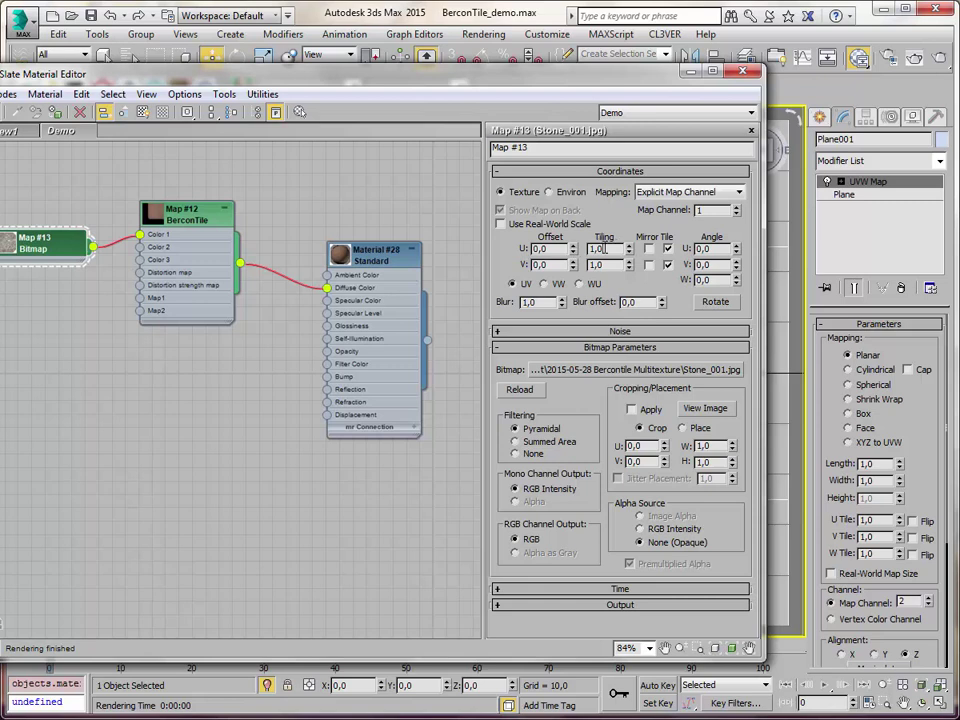
pyautogui.write('2')
pyautogui.press('Tab')
pyautogui.write('2')
pyautogui.press('Return')
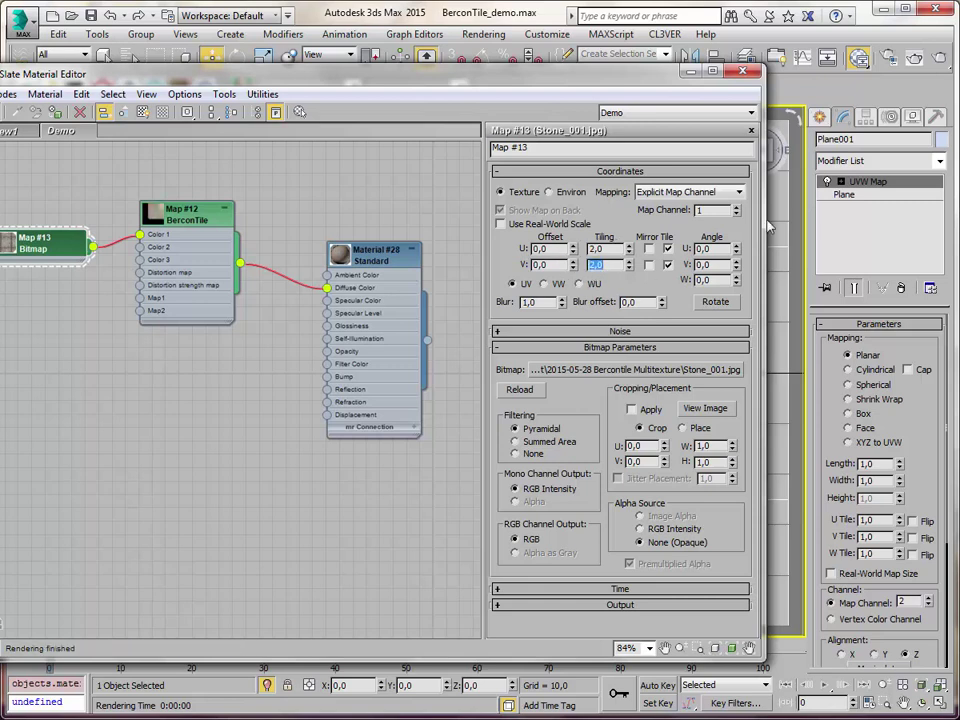
pyautogui.click(942, 58)
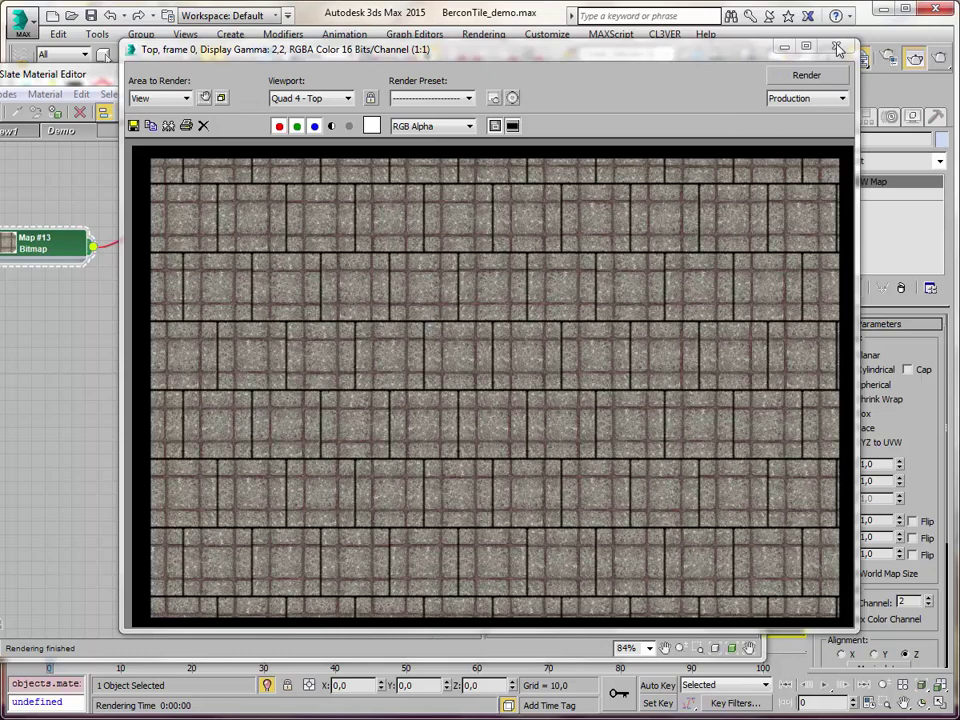
pyautogui.click(630, 37)
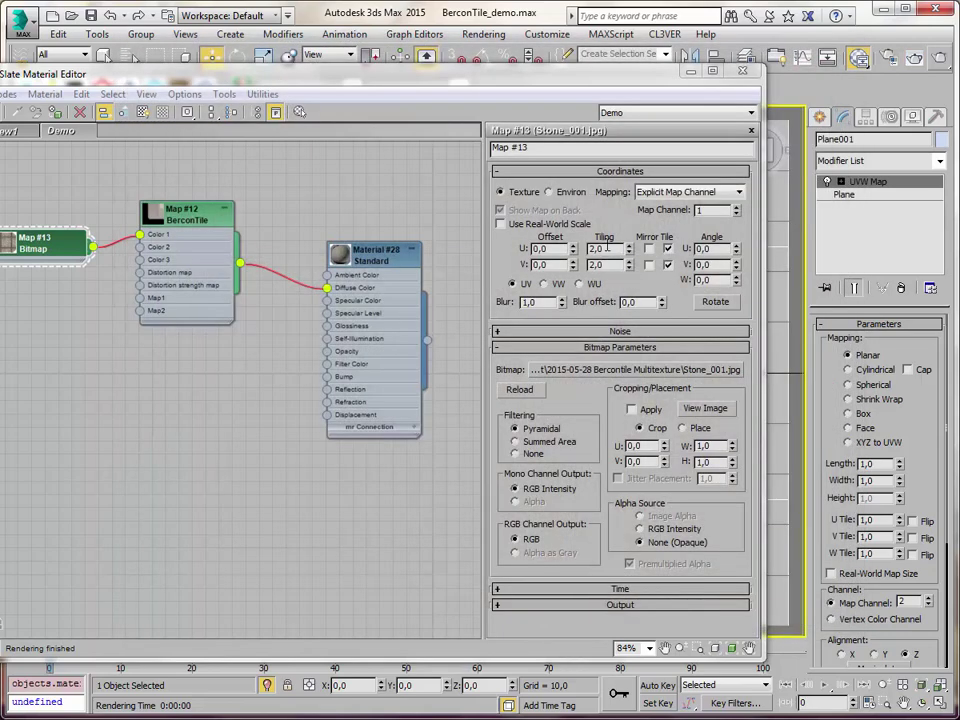
pyautogui.write('1')
pyautogui.press('Tab')
pyautogui.write('1')
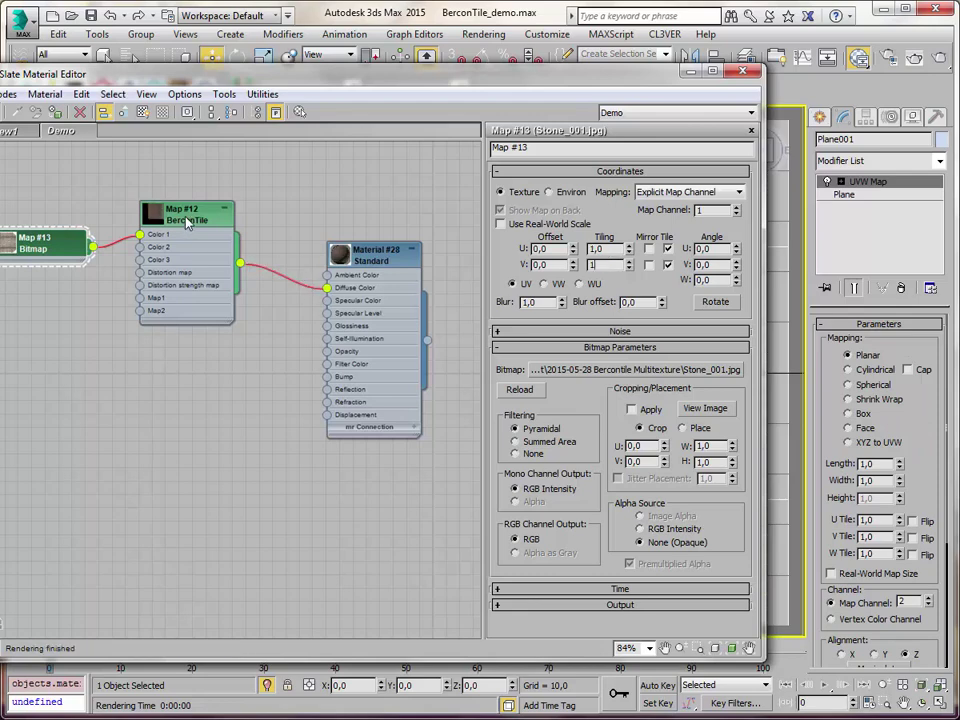
pyautogui.doubleClick(192, 233)
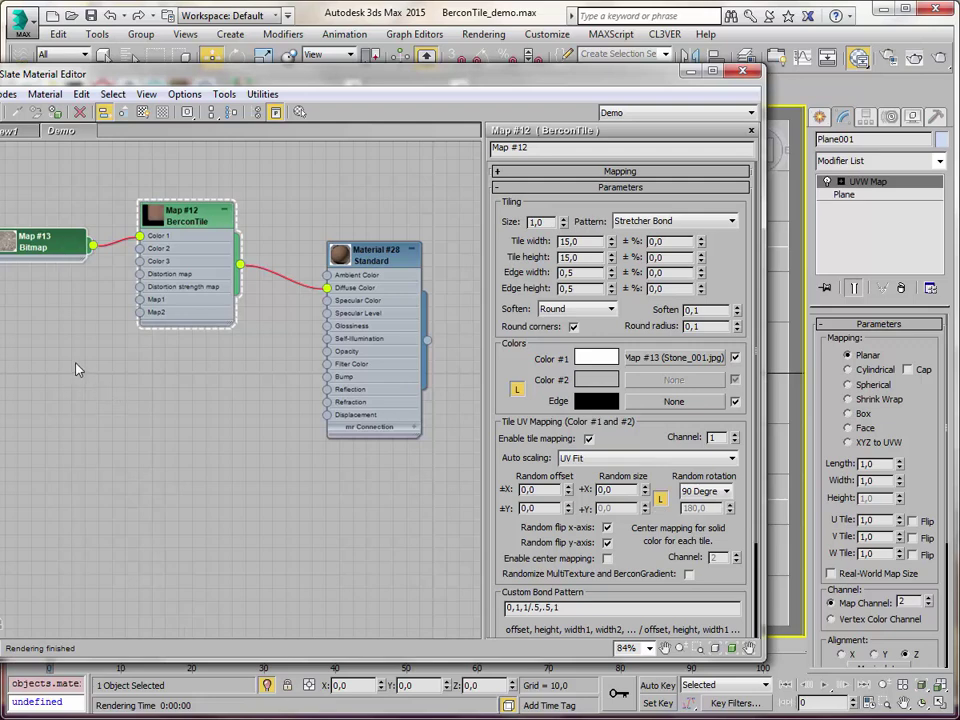
# Replace the Color 1 bitmap with a new MultiTexture map on BerconTile Color 1
pyautogui.moveTo(76, 370); pyautogui.dragTo(264, 401, button='middle')
pyautogui.moveTo(225, 292); pyautogui.dragTo(212, 252)
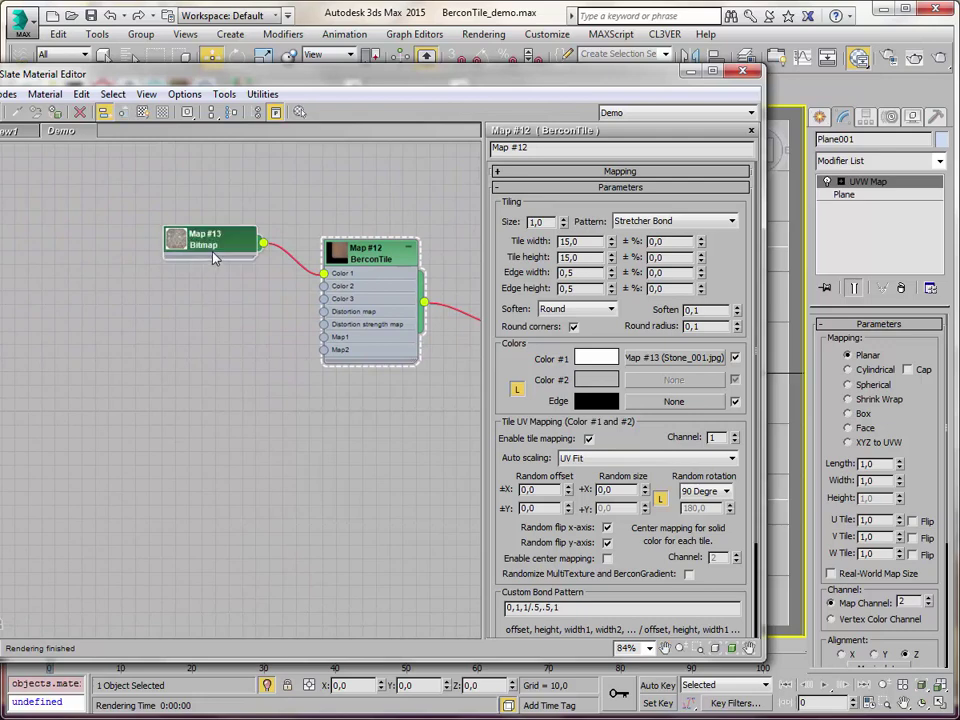
pyautogui.press('Delete')
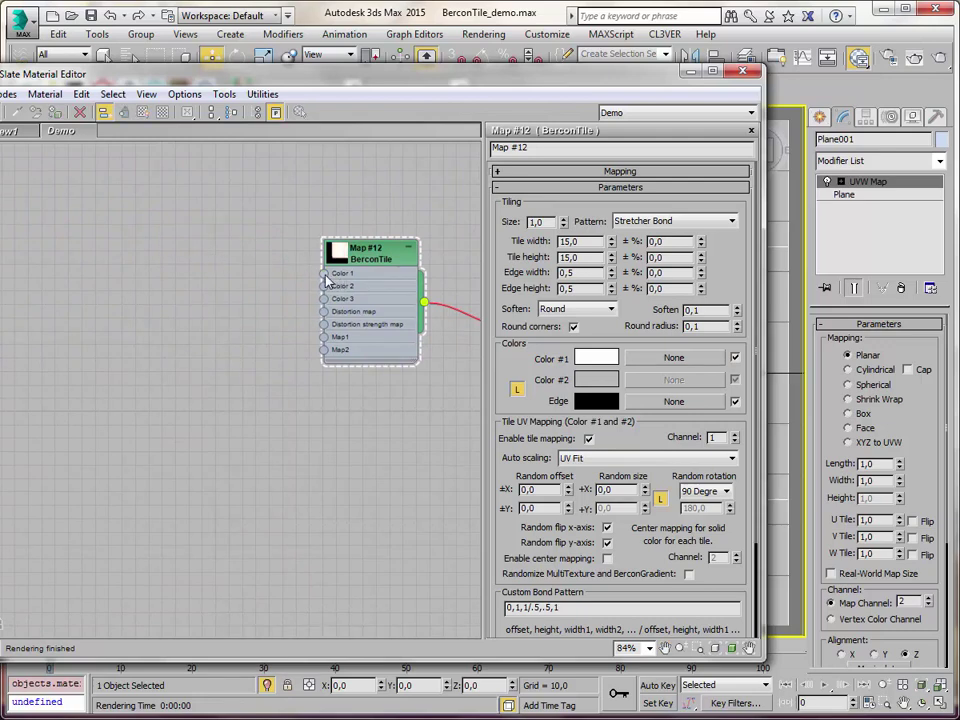
pyautogui.moveTo(323, 274); pyautogui.dragTo(186, 262)
pyautogui.moveTo(239, 279)
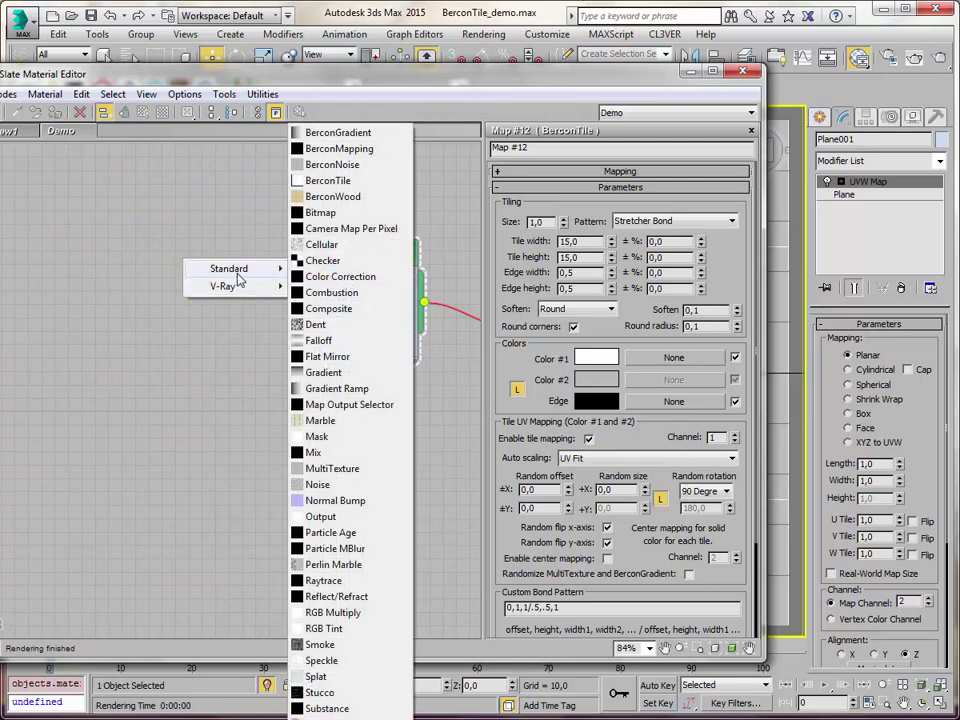
pyautogui.click(342, 471)
pyautogui.doubleClick(180, 255)
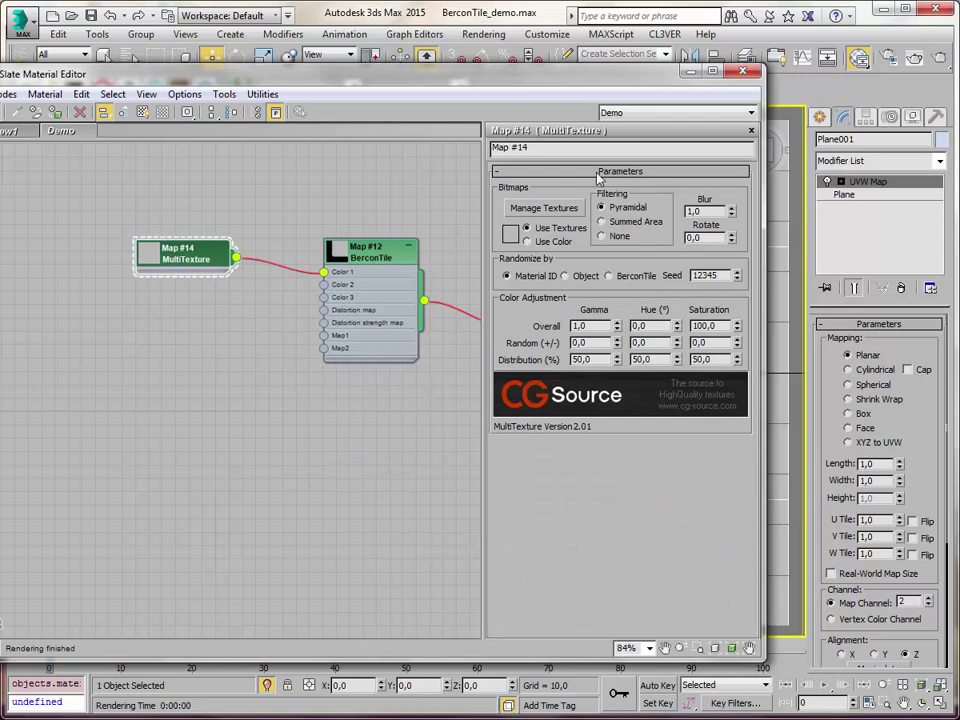
# Load Stone_001.jpg through Stone_004.jpg into the MultiTexture as four bitmaps
pyautogui.click(563, 209)
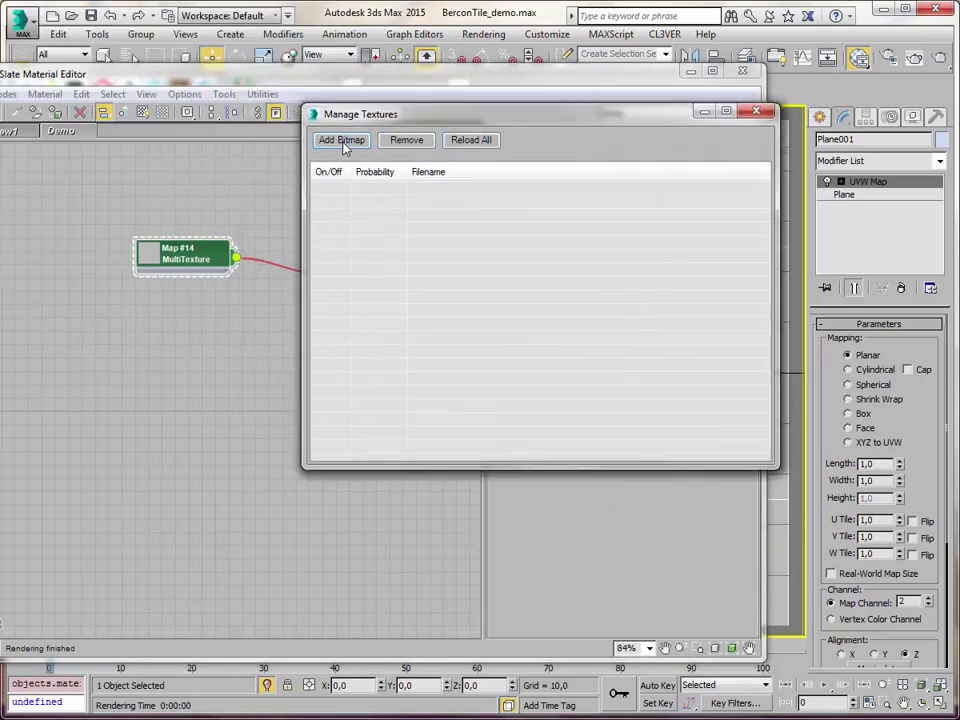
pyautogui.click(343, 139)
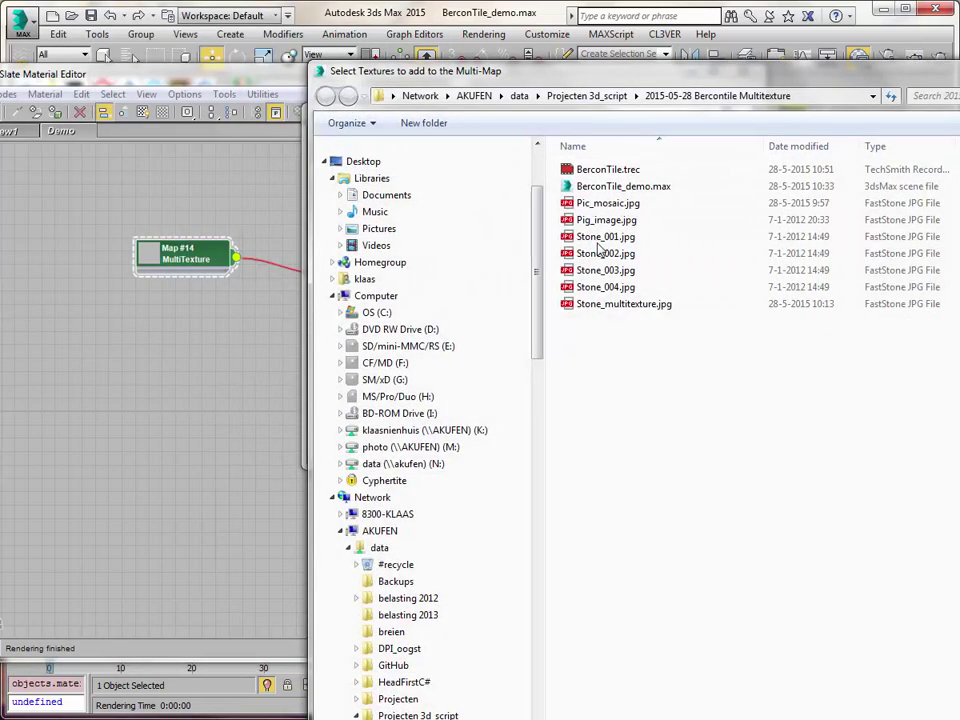
pyautogui.click(605, 237)
pyautogui.keyDown('shift'); pyautogui.click(617, 290); pyautogui.keyUp('shift')
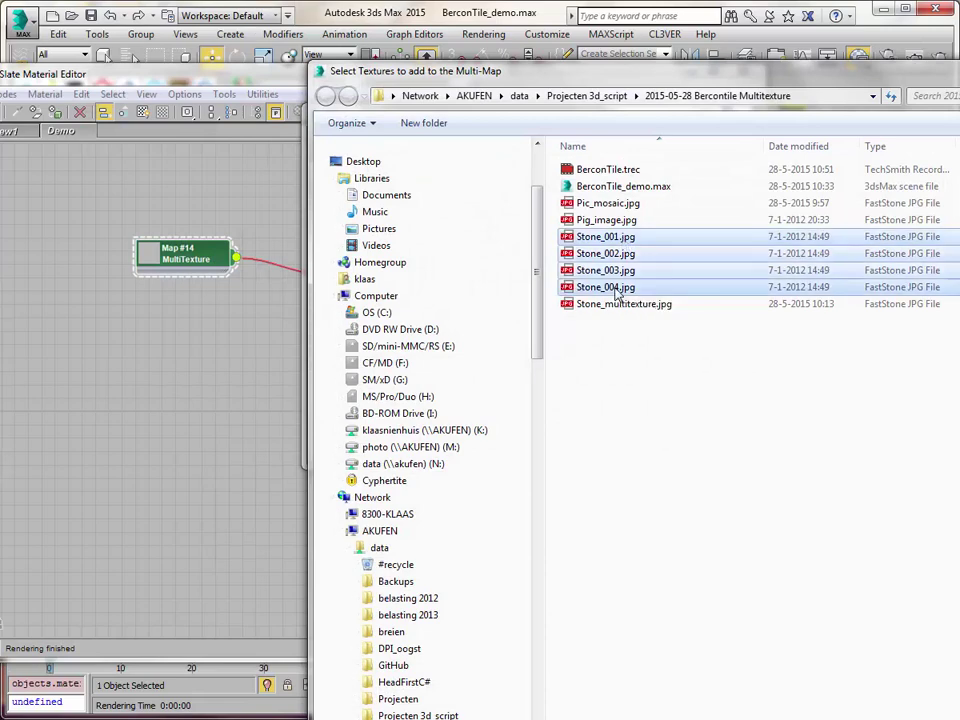
pyautogui.press('Return')
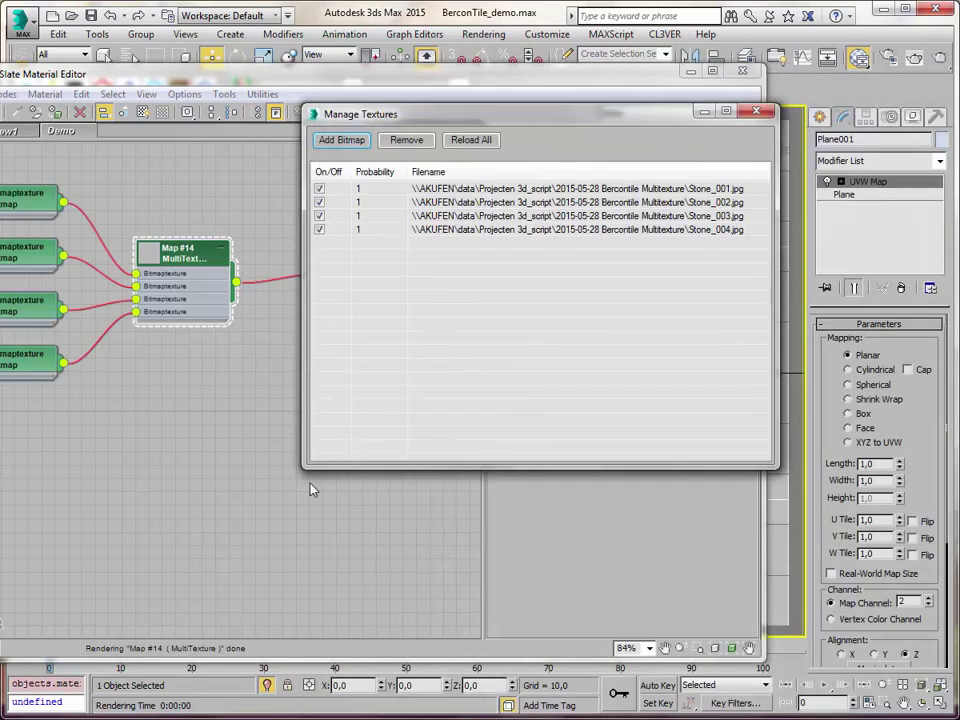
pyautogui.click(769, 113)
# Inspect the stone bitmap's and BerconTile's map channel and mapping settings
pyautogui.moveTo(129, 418); pyautogui.dragTo(240, 450, button='middle')
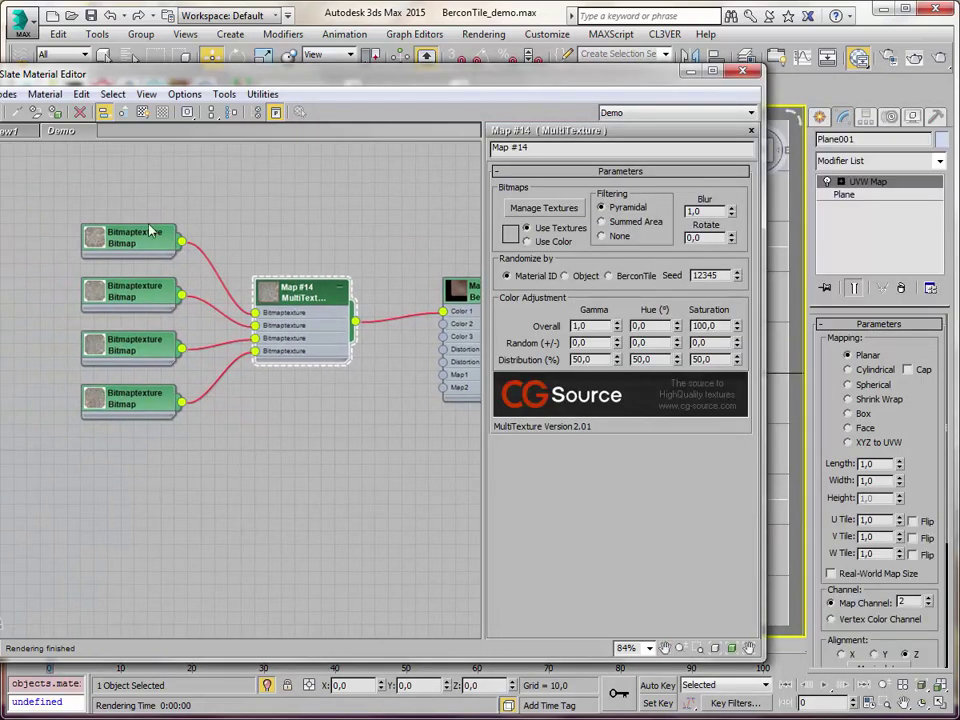
pyautogui.doubleClick(152, 248)
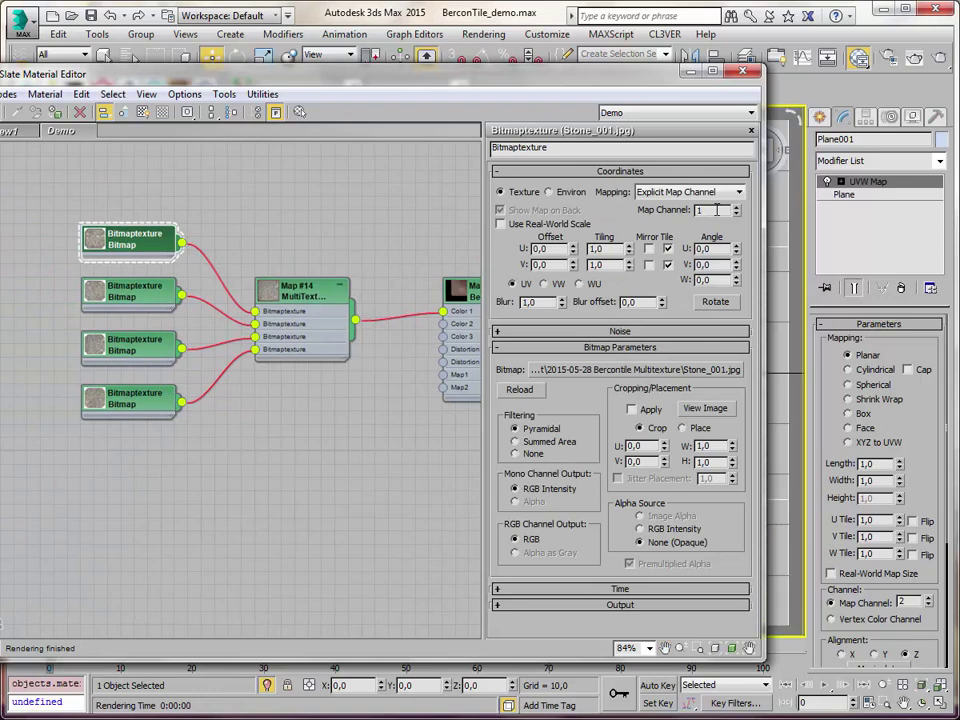
pyautogui.moveTo(366, 461); pyautogui.dragTo(260, 444, button='middle')
pyautogui.doubleClick(421, 330)
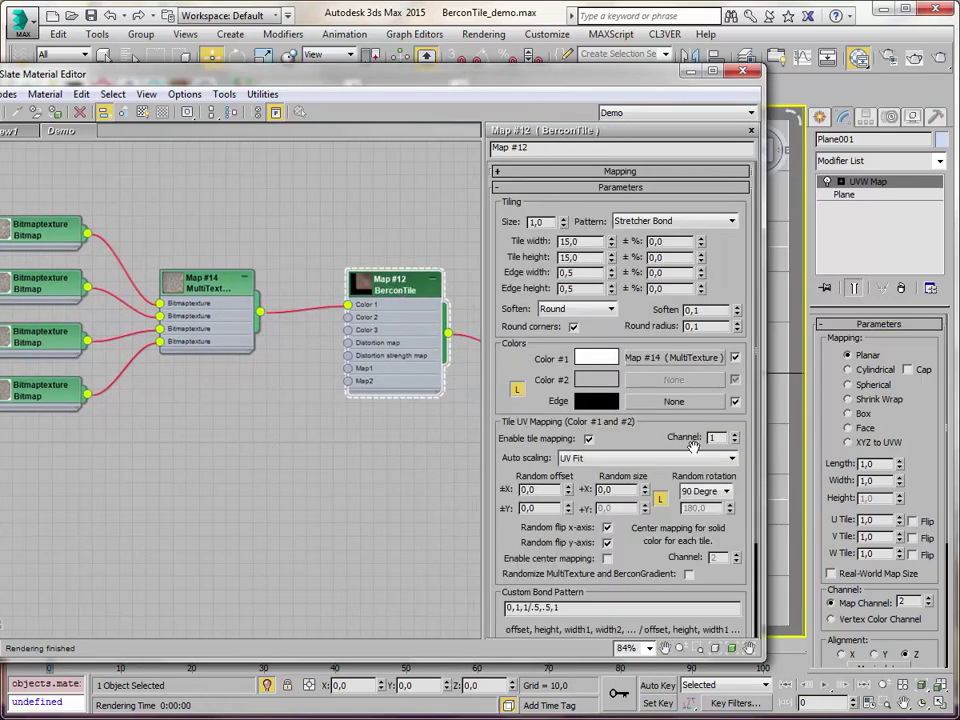
pyautogui.click(686, 172)
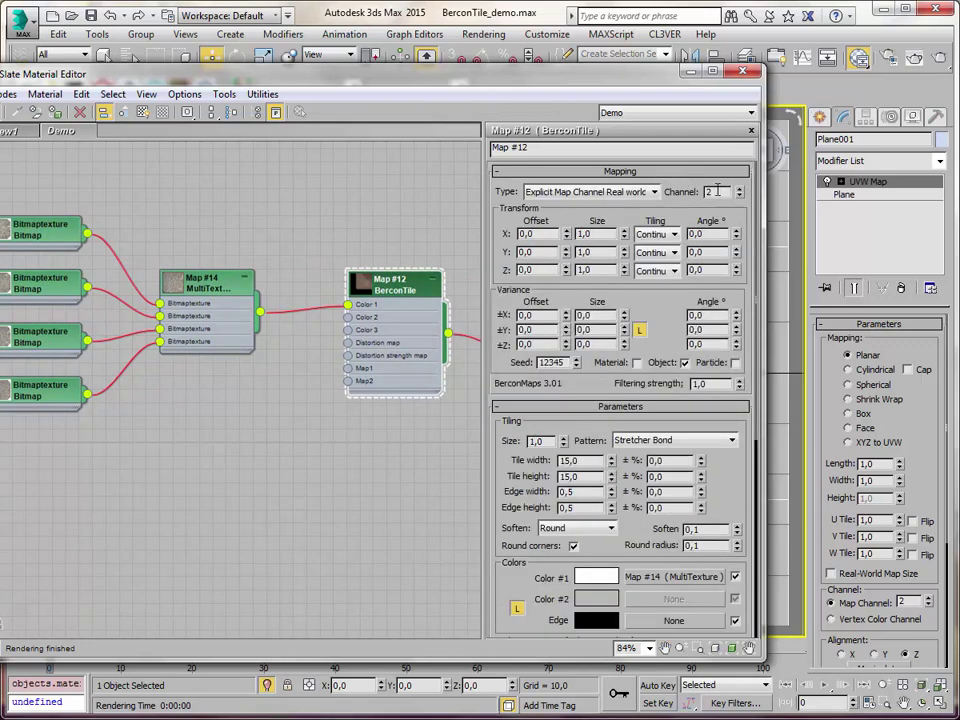
pyautogui.scroll(-5, 720, 440)
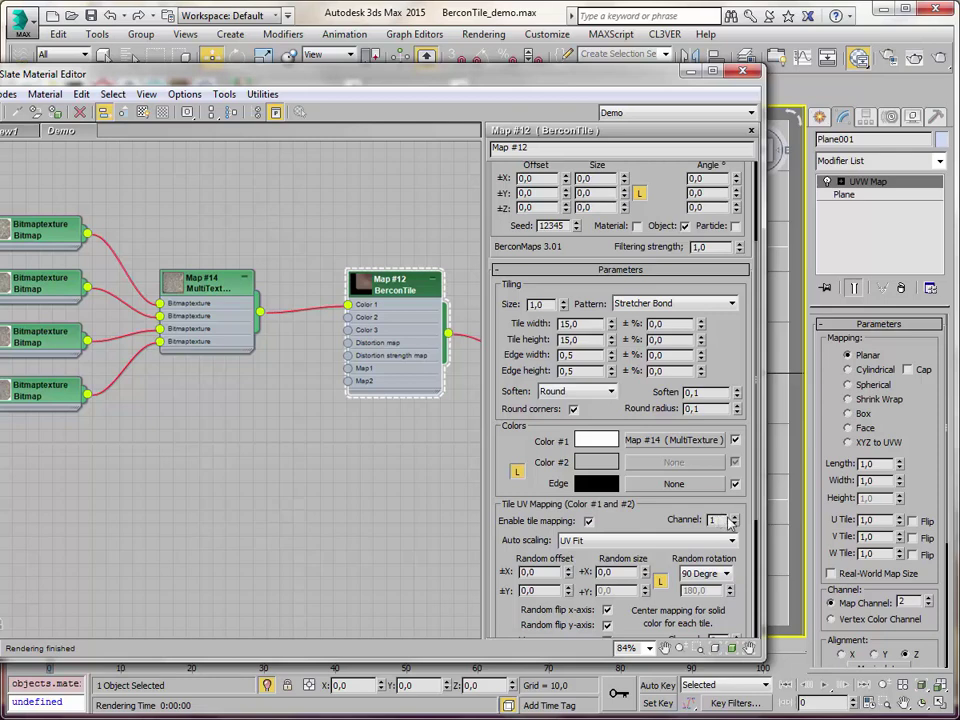
pyautogui.doubleClick(20, 228)
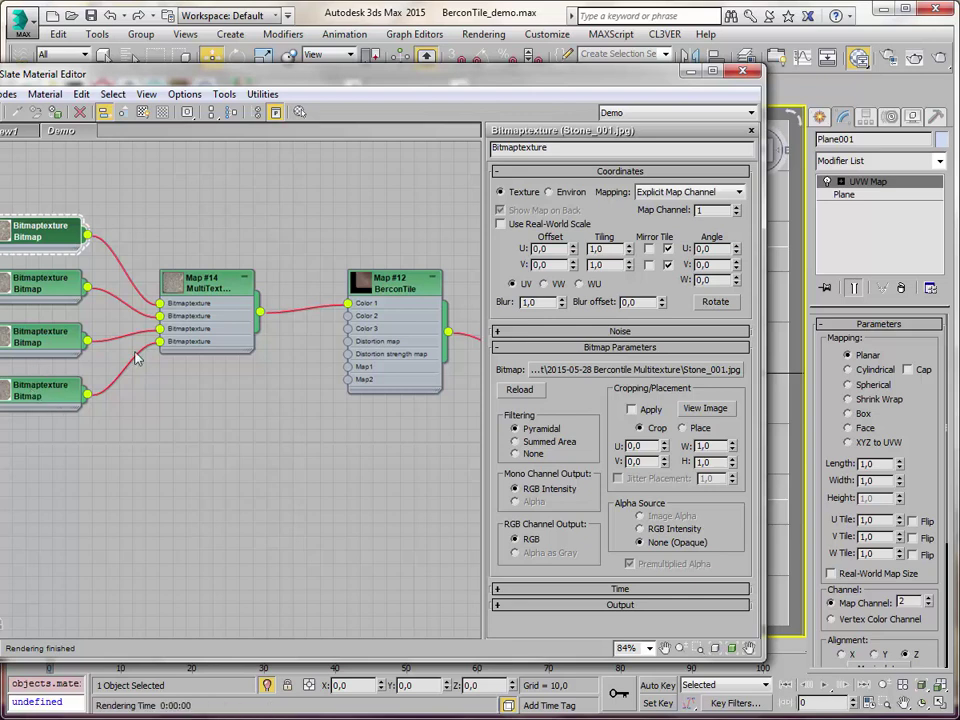
pyautogui.doubleClick(394, 287)
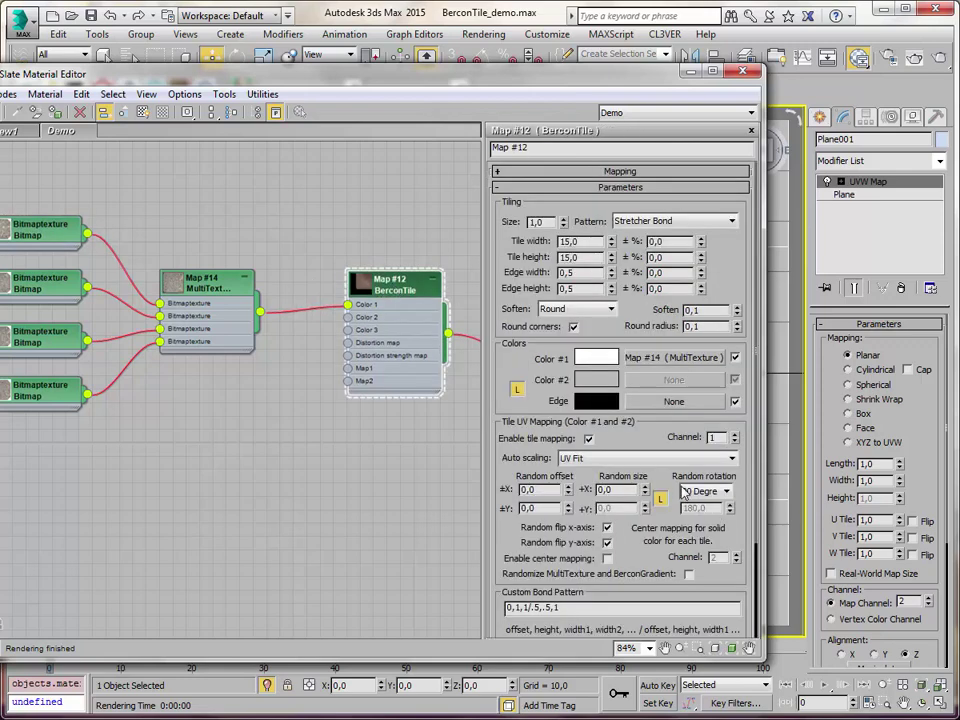
pyautogui.moveTo(660, 440); pyautogui.dragTo(659, 297)
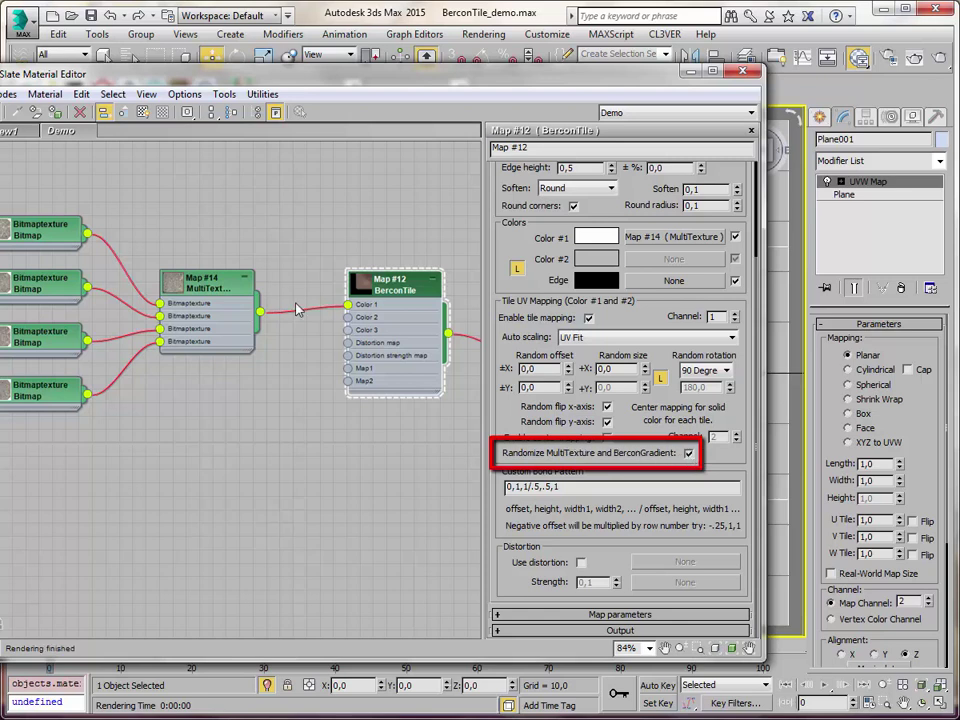
# Set the MultiTexture's Randomize by option to BerconTile
pyautogui.doubleClick(209, 289)
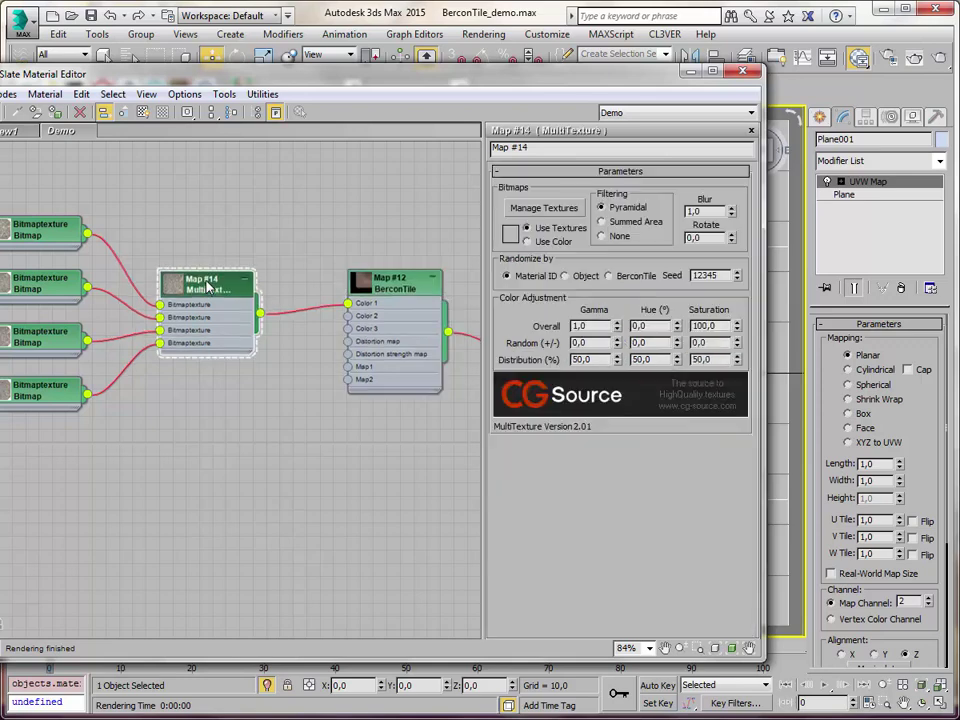
pyautogui.click(611, 277)
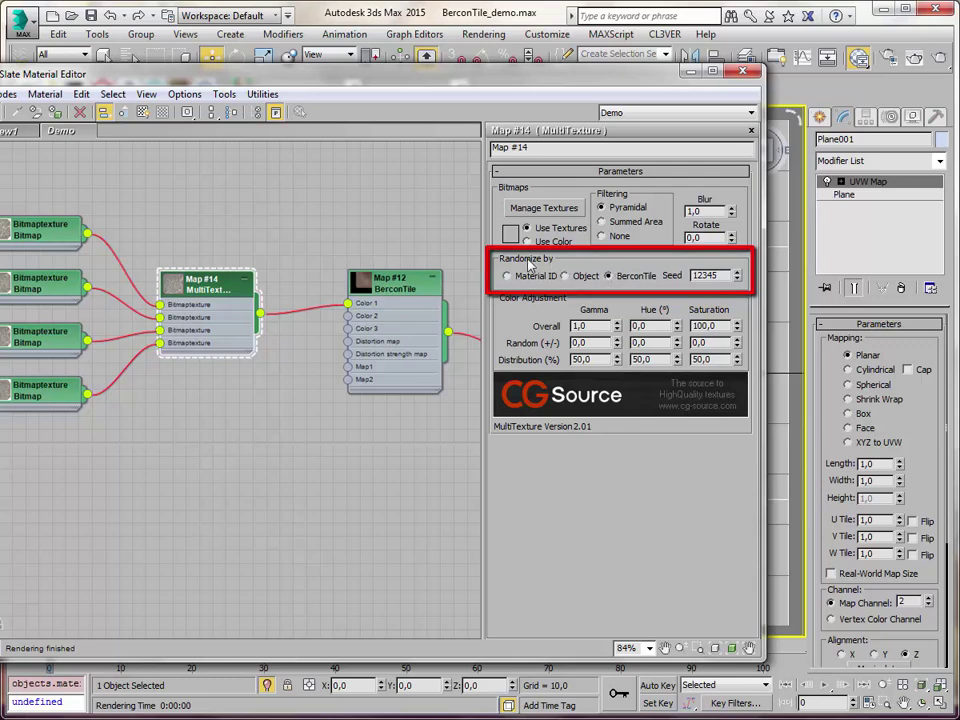
pyautogui.doubleClick(393, 283)
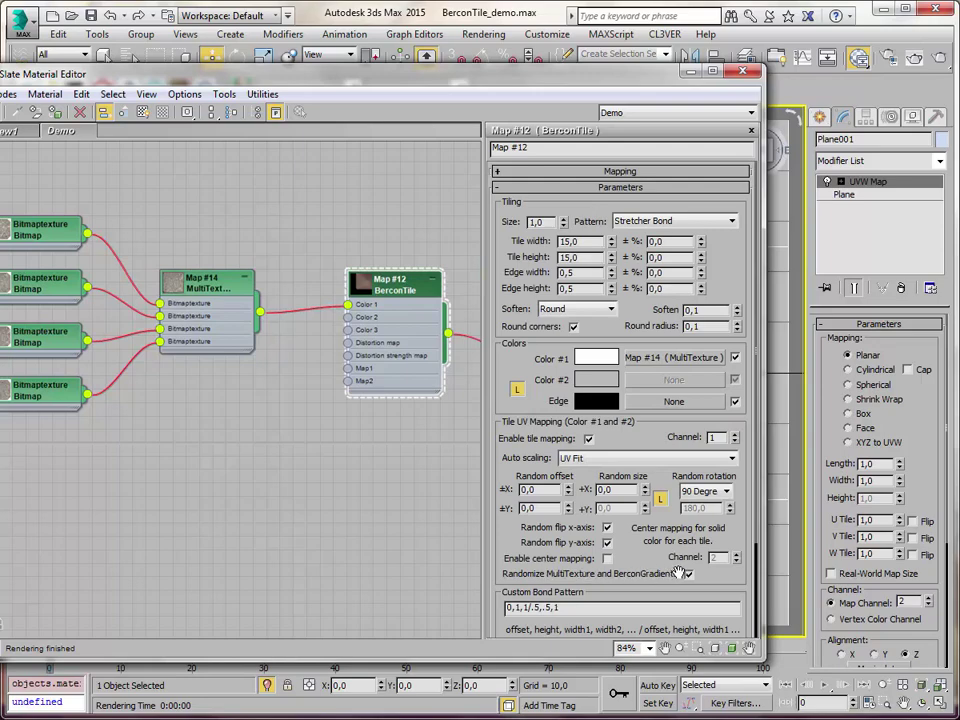
# Render the paving, set BerconTile Edge width to 0,0, and re-render with Shift+Q
pyautogui.click(942, 58)
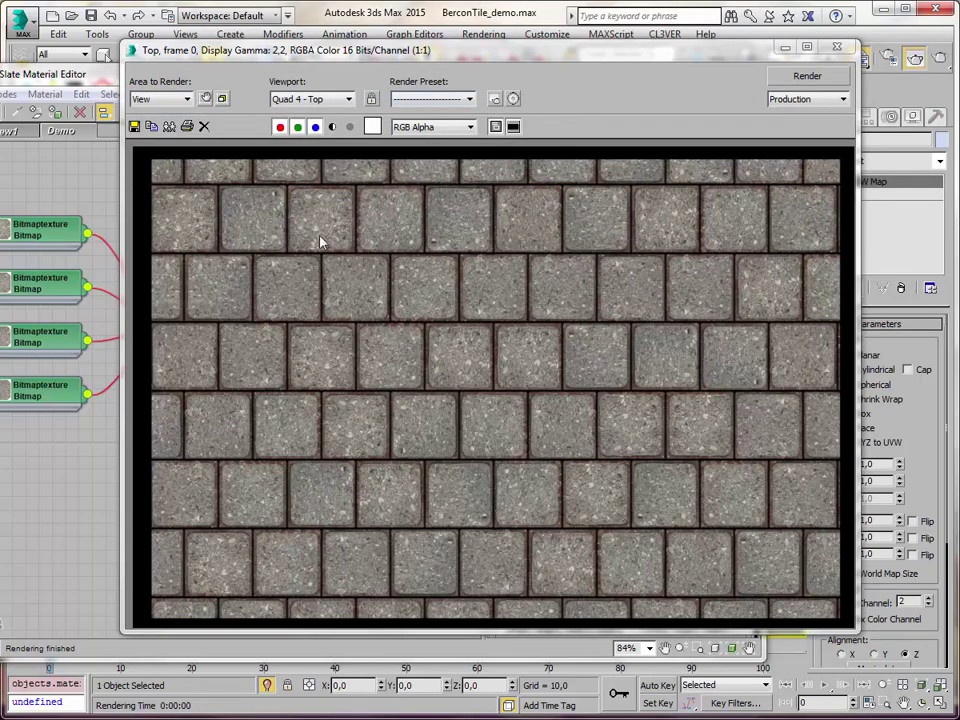
pyautogui.click(70, 93)
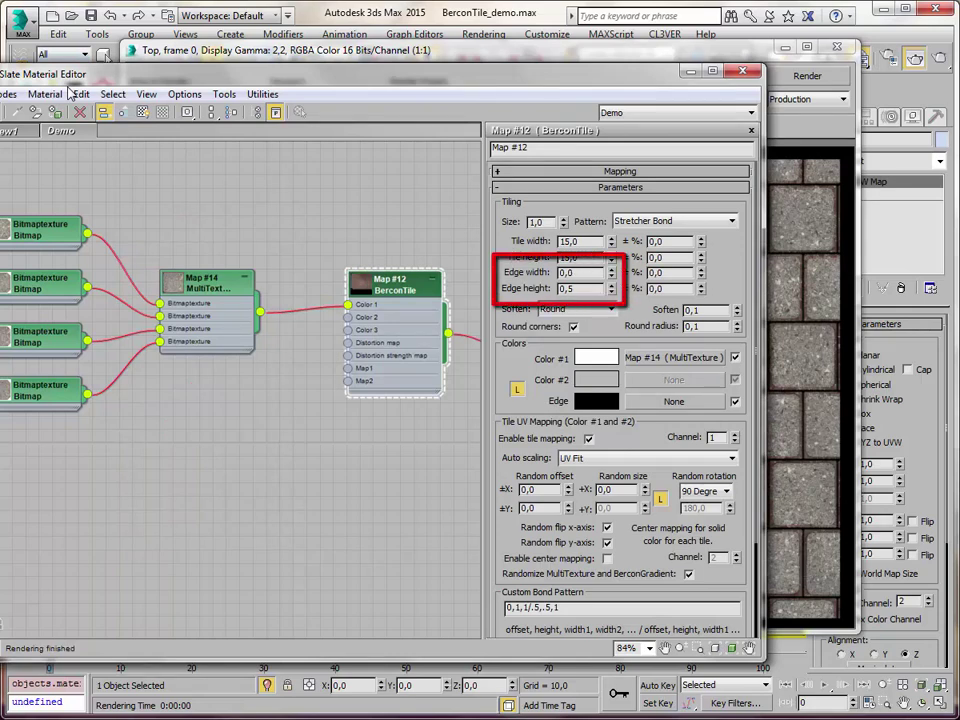
pyautogui.hotkey('shift', 'q')
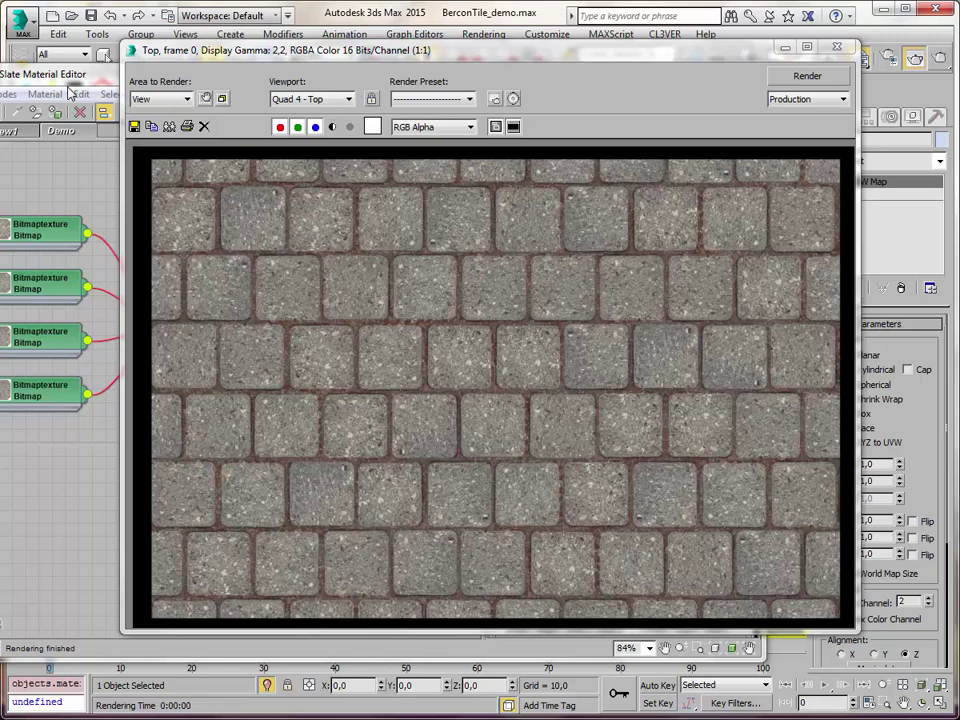
# Re-render the stone paving to check the random gamma 0.15 and hue 0.2 tile variation
pyautogui.click(72, 93)
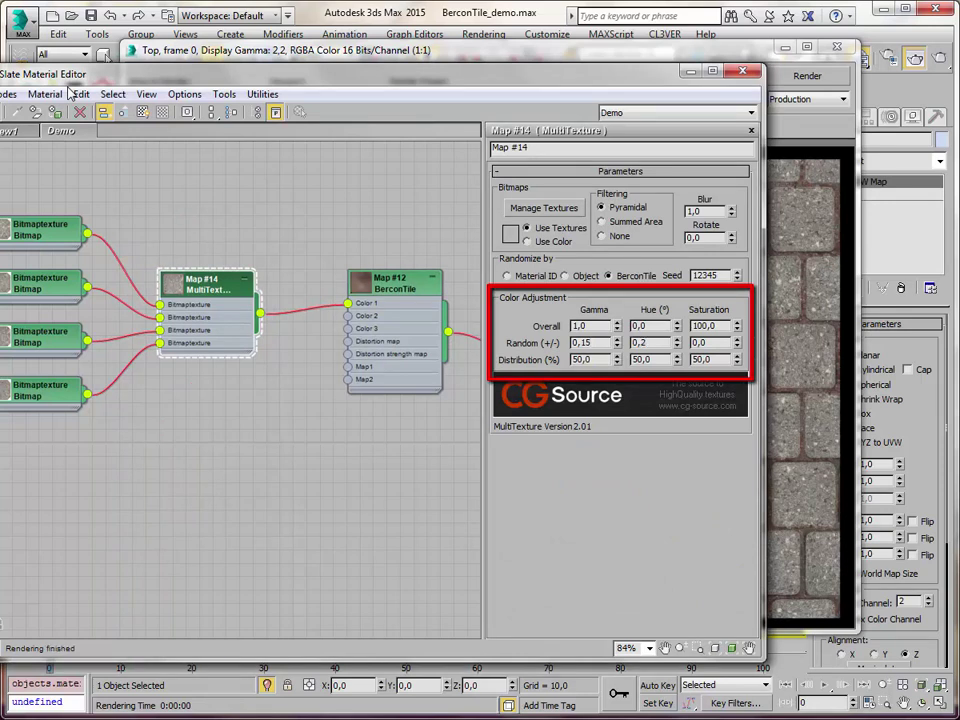
pyautogui.hotkey('shift', 'q')
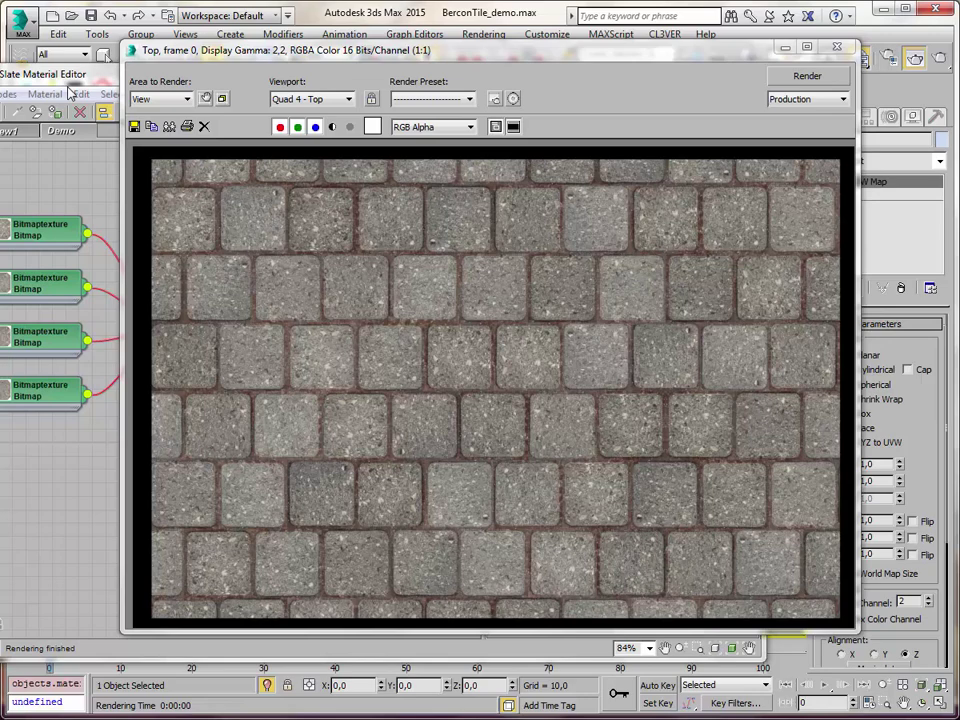
pyautogui.click(70, 93)
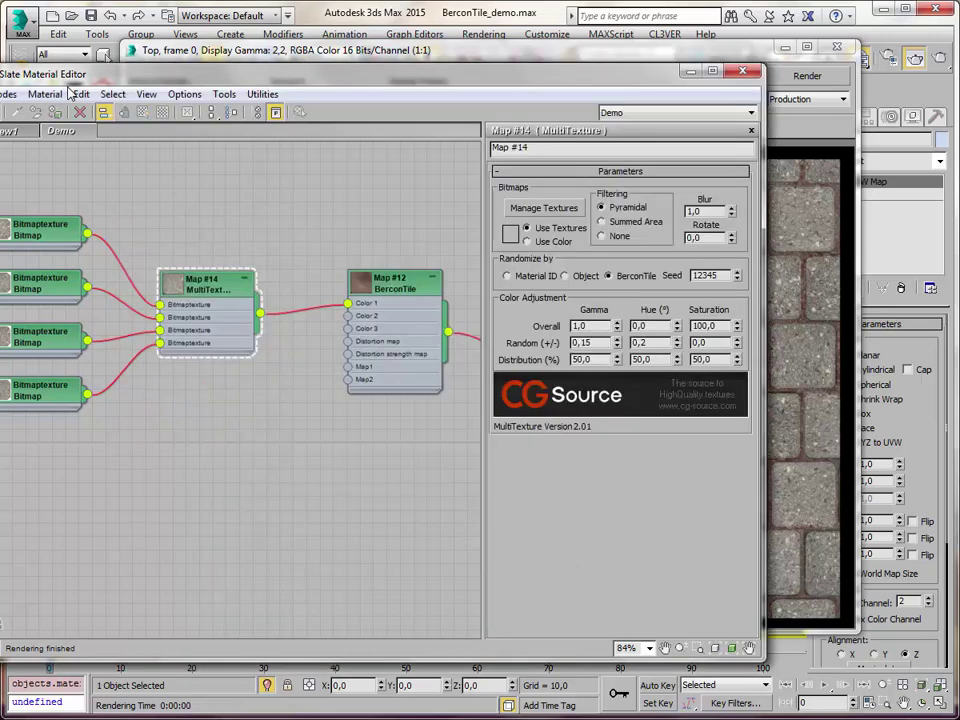